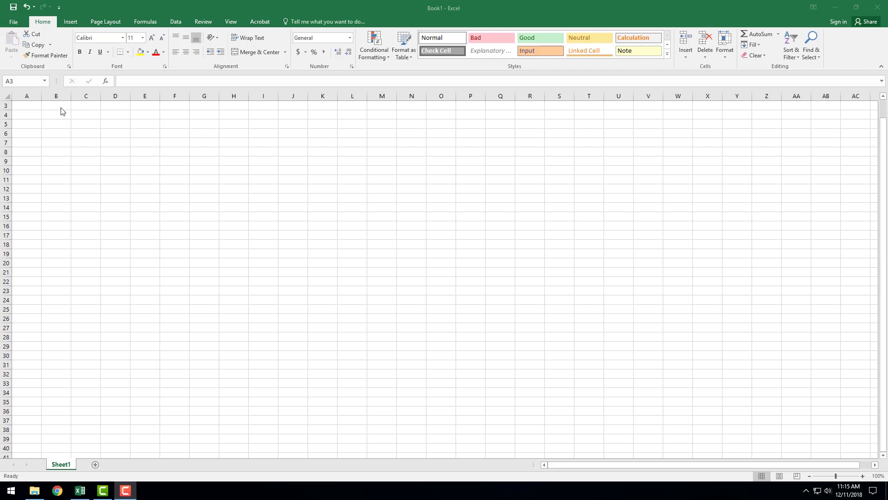
# - Merge and center cells B4:H4 and enter the title "Sales Data - December" in the merged cell
pyautogui.click(62, 115)
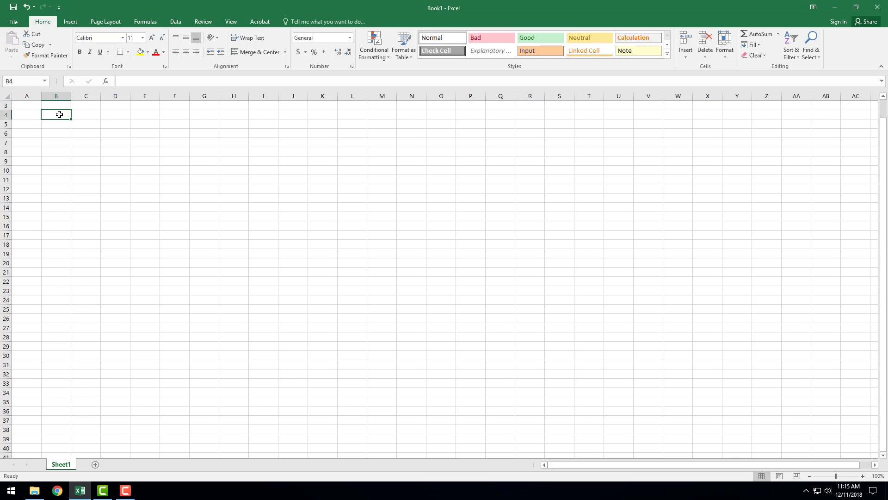
pyautogui.moveTo(56, 115); pyautogui.dragTo(229, 115)
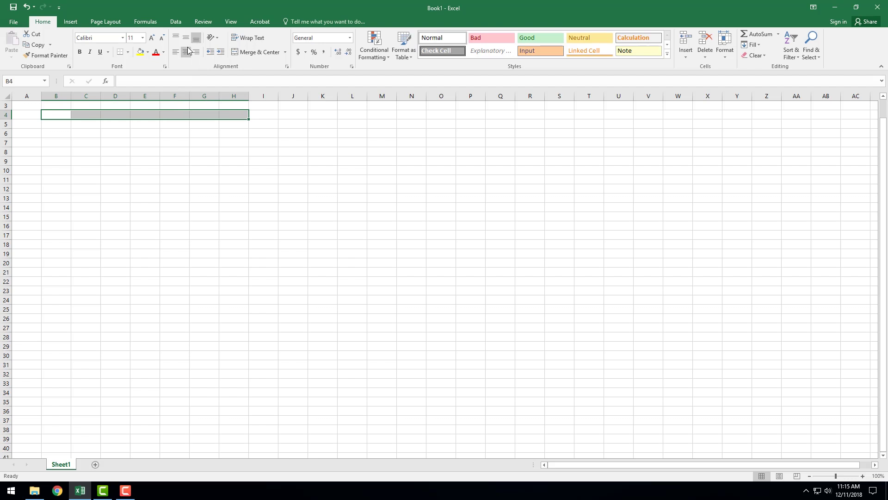
pyautogui.click(256, 52)
pyautogui.write('Sal')
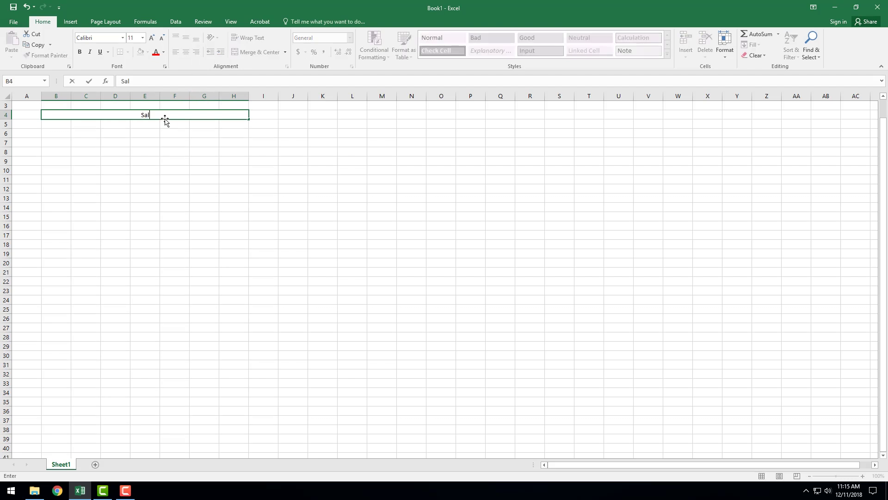
pyautogui.write('es Data - December')
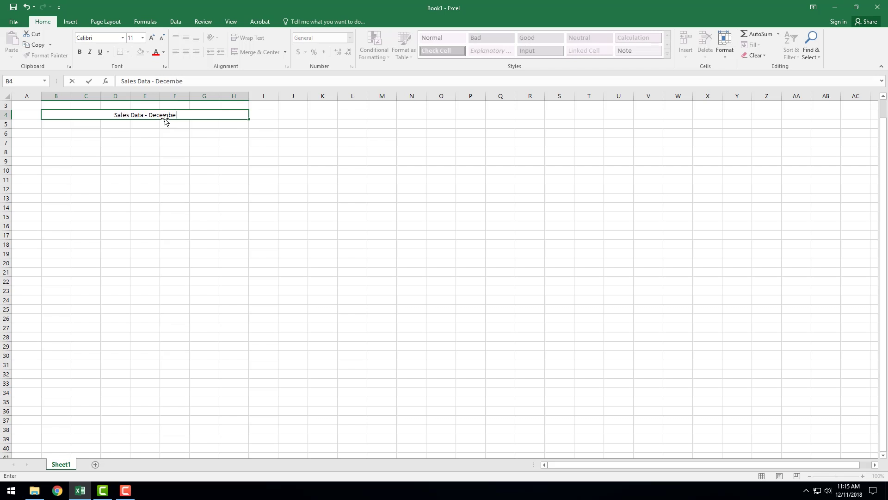
pyautogui.press('Return')
# - Make the "Sales Data - December" title in row 4 bold
pyautogui.click(166, 118)
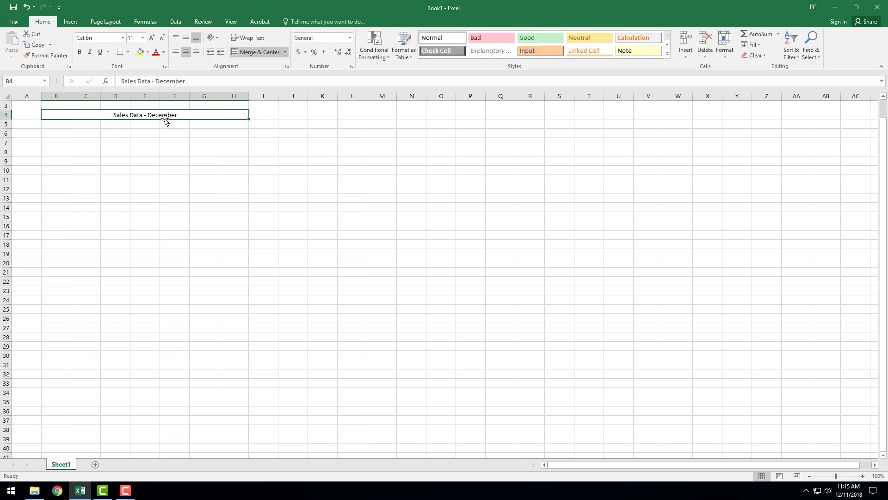
pyautogui.hotkey('ctrl', 'b')
pyautogui.press('Return')
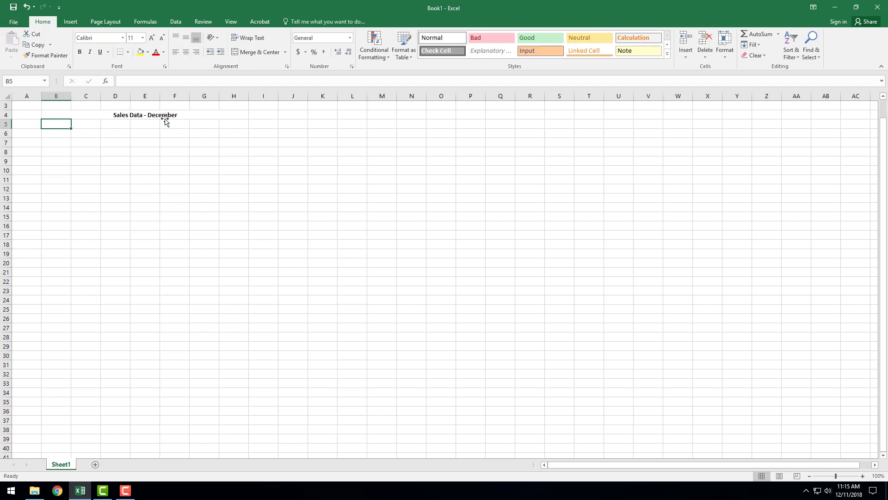
# - Enter the column headers "Date", "Salesperson" and "Electronics Category" in cells B6 through D6
pyautogui.press('Down')
pyautogui.write('Date')
pyautogui.press('Tab')
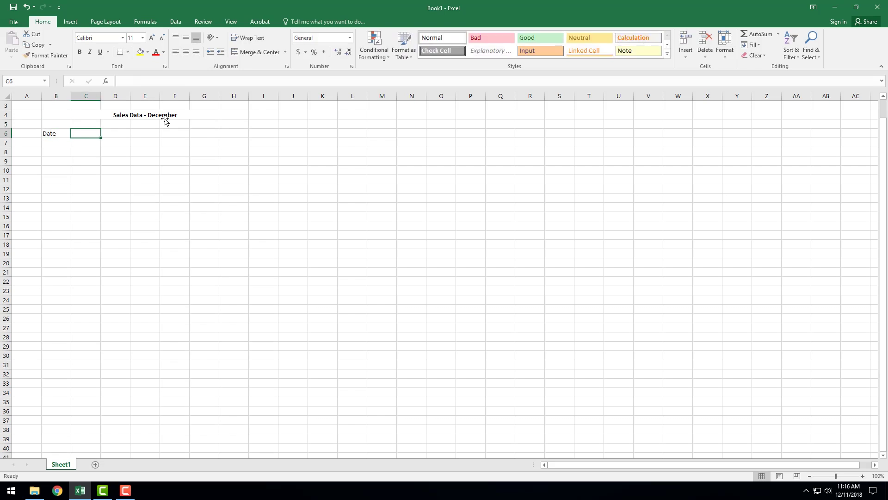
pyautogui.write('Salesperson')
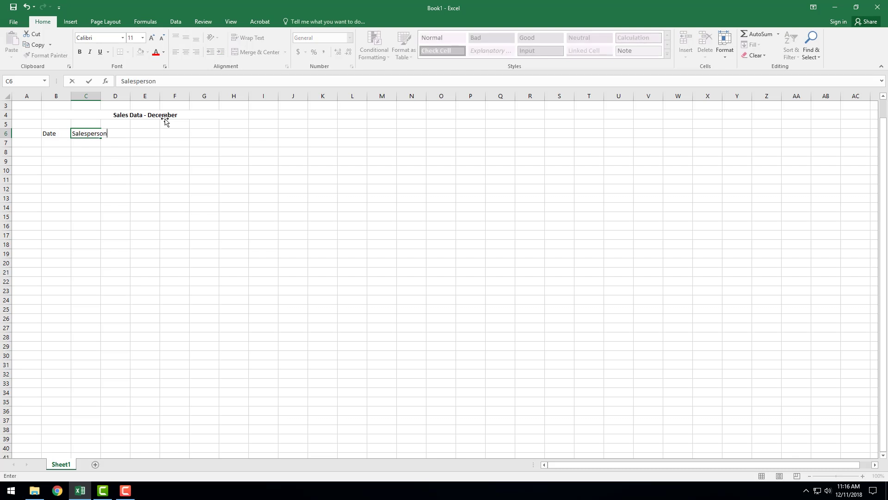
pyautogui.press('Tab')
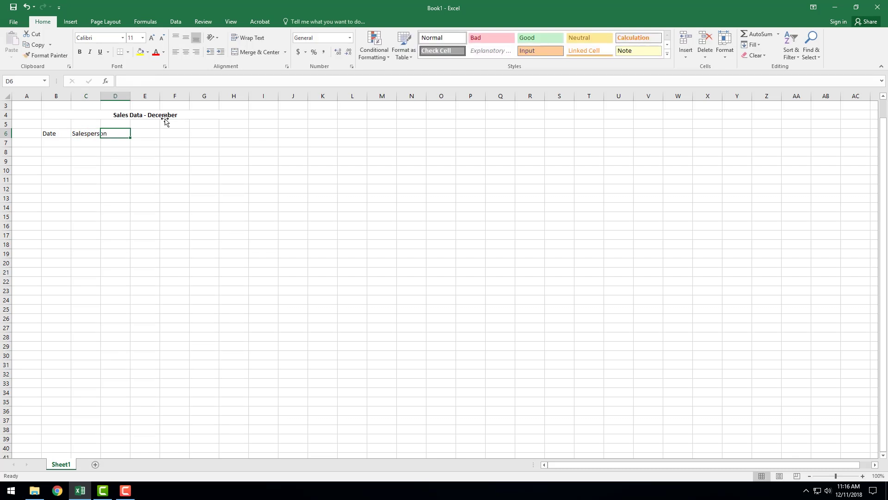
pyautogui.write('El')
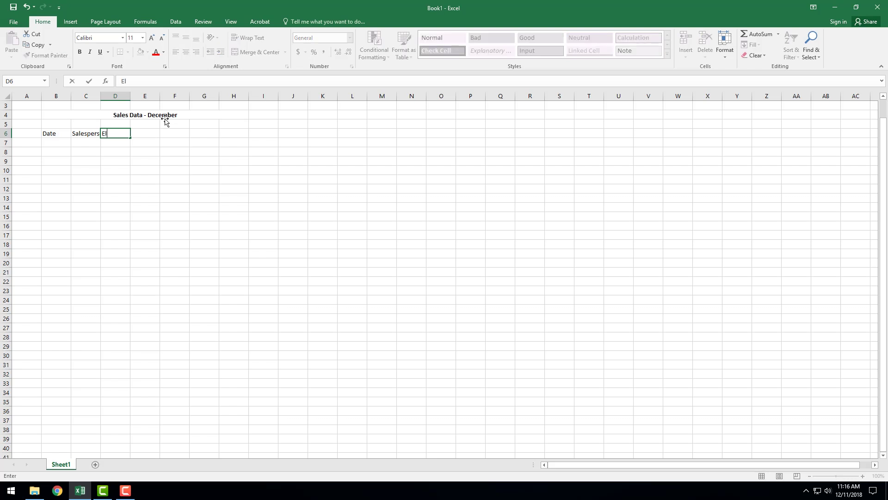
pyautogui.write('ectronics Category')
pyautogui.press('Tab')
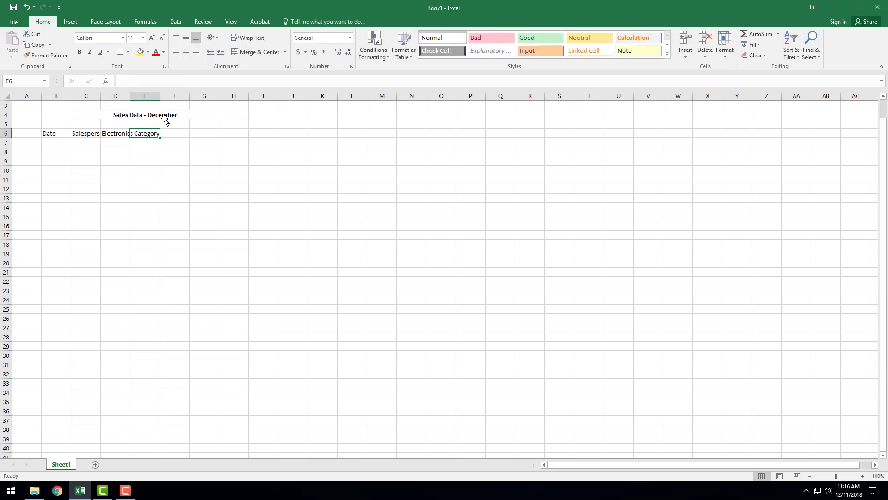
# - Enter the column headers "Quantity", "Average Unit Cost" and "Sales Amount" in cells E6 through G6
pyautogui.write('Quantity')
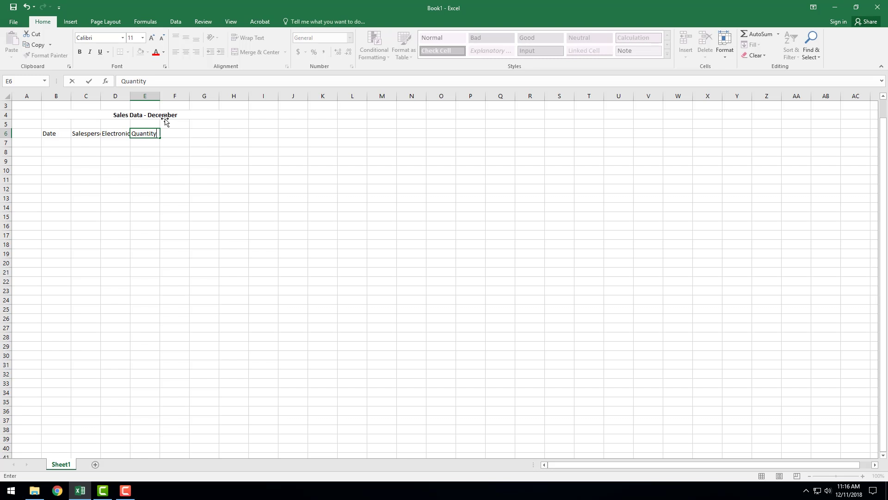
pyautogui.press('Tab')
pyautogui.write('average')
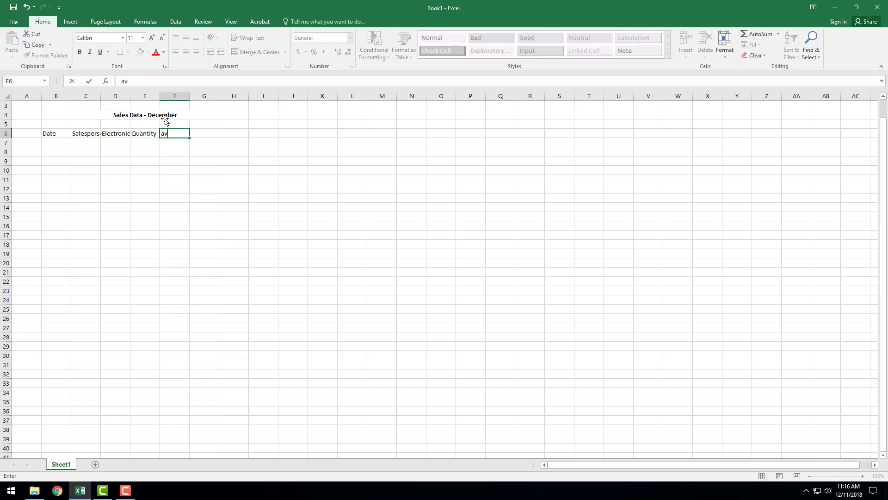
pyautogui.press('BackSpace')
pyautogui.press('BackSpace')
pyautogui.press('BackSpace')
pyautogui.press('BackSpace')
pyautogui.press('BackSpace')
pyautogui.press('BackSpace')
pyautogui.press('BackSpace')
pyautogui.write('Average Unit Cost')
pyautogui.press('Tab')
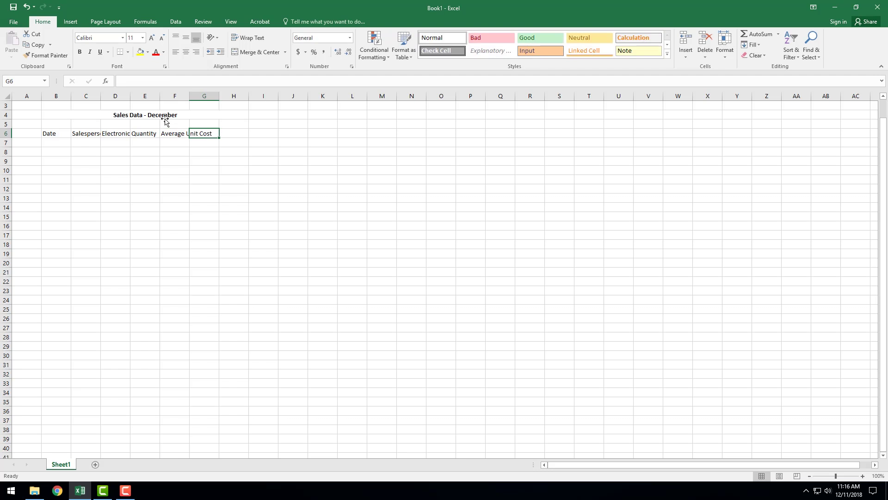
pyautogui.write('Sales ')
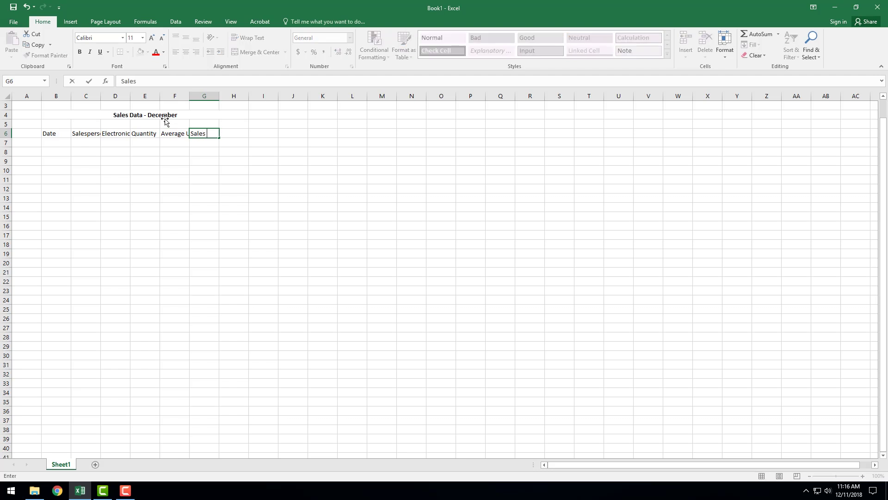
pyautogui.write('Amount')
pyautogui.press('Return')
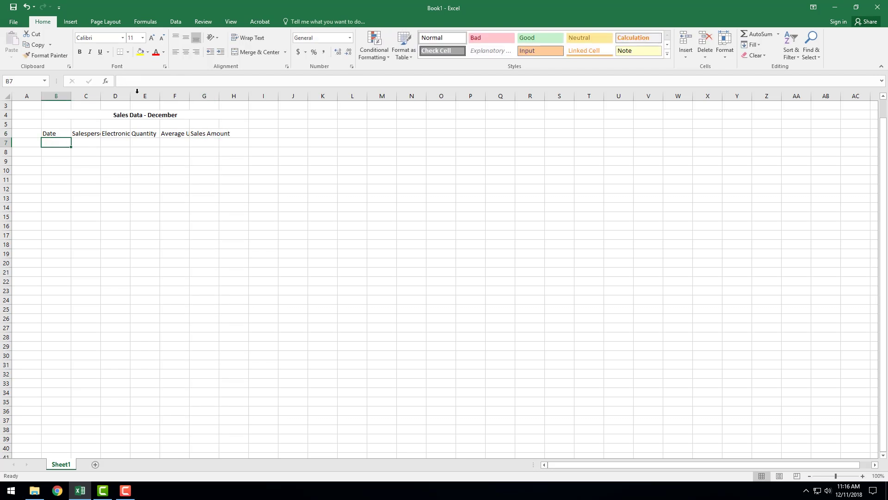
# - AutoFit the width of all columns on the sheet and widen the Date column slightly
pyautogui.click(7, 96)
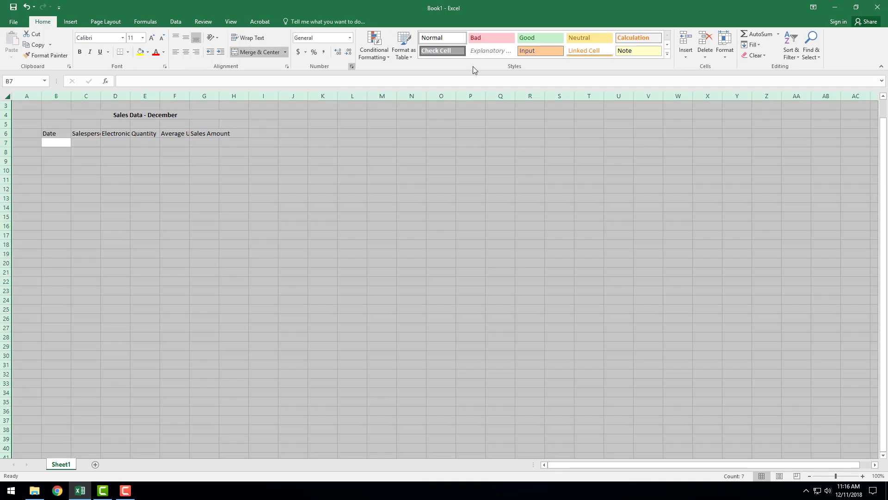
pyautogui.click(724, 46)
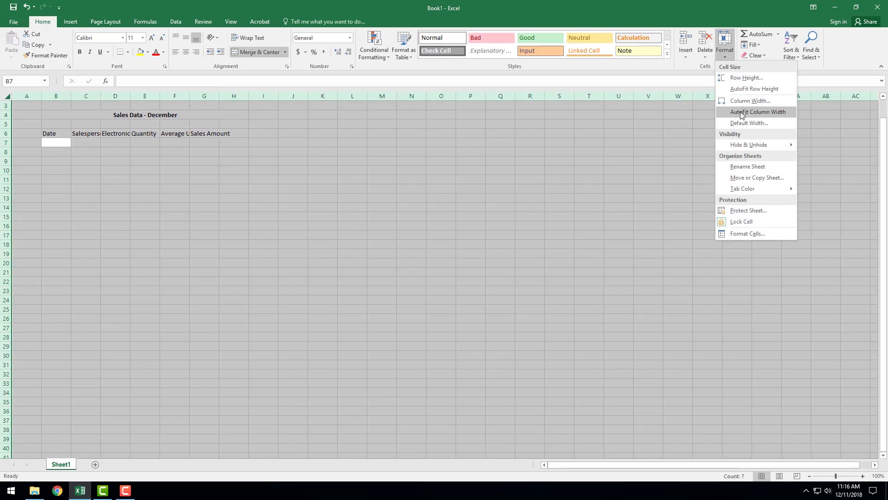
pyautogui.click(740, 112)
pyautogui.click(72, 148)
pyautogui.click(55, 134)
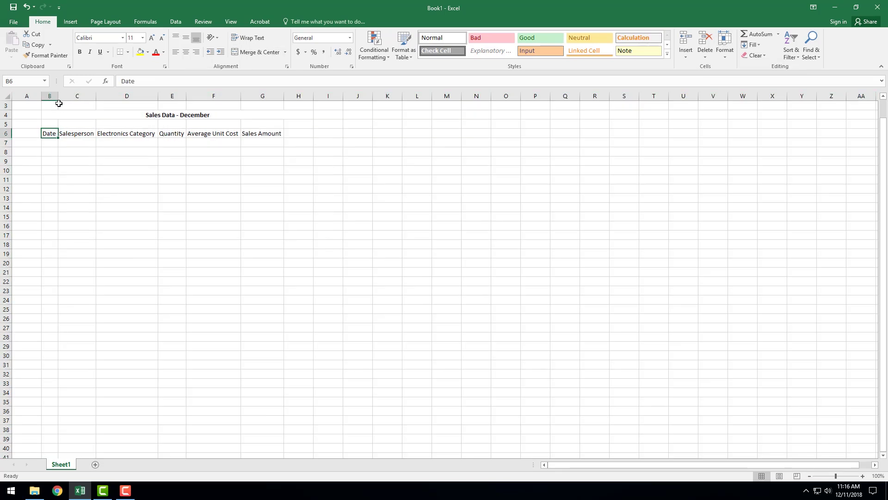
pyautogui.moveTo(59, 98); pyautogui.dragTo(68, 99)
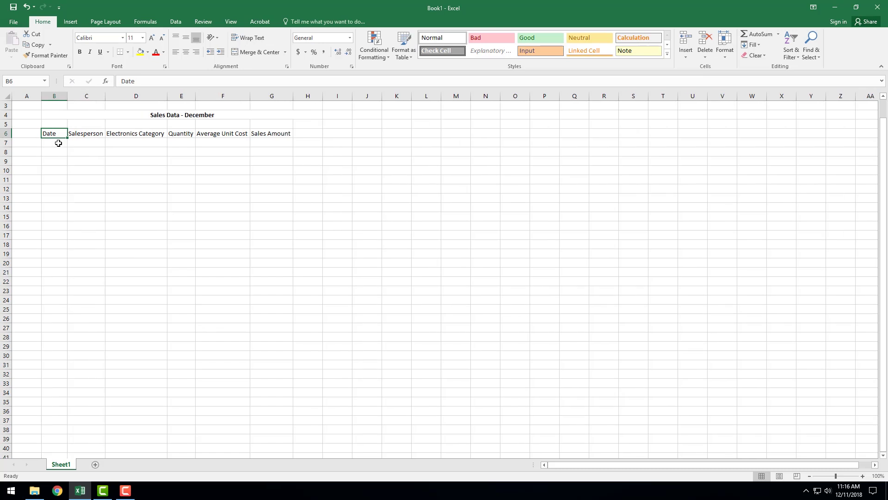
# - Enter the date 12/1/18 in cell B7 and widen column B enough to show the full date
pyautogui.click(58, 143)
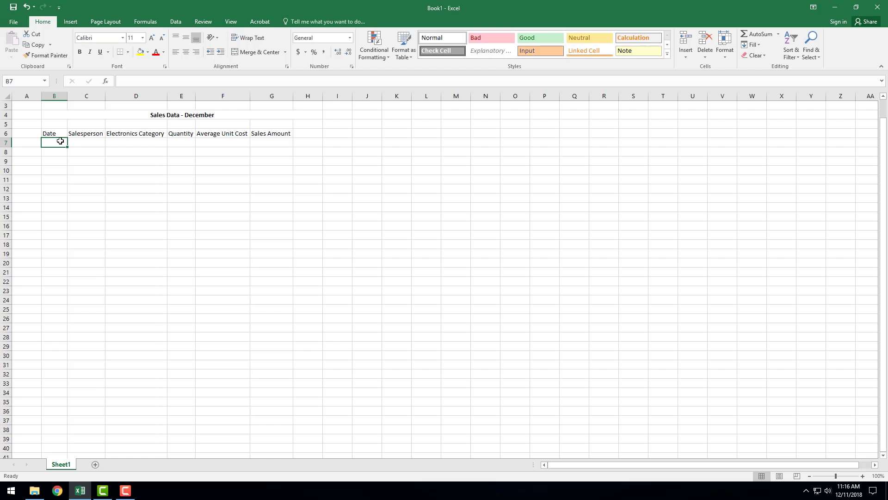
pyautogui.write('12')
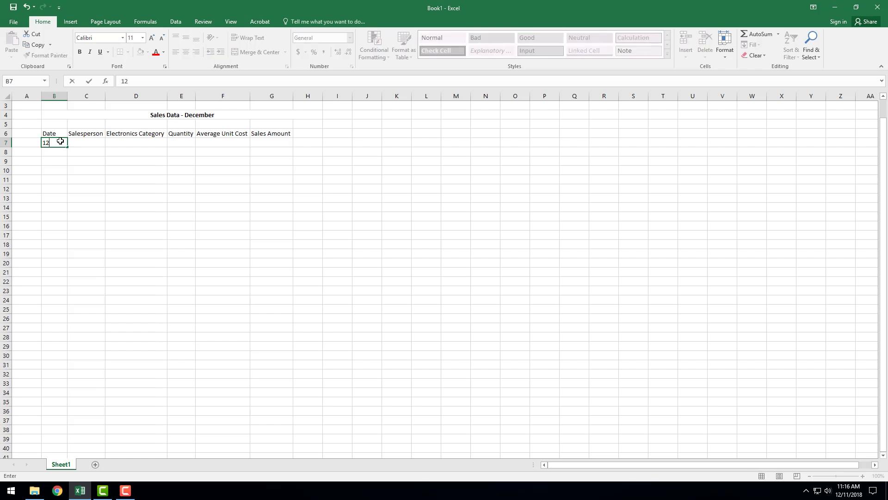
pyautogui.write('/1/18')
pyautogui.hotkey('ctrl', 'Return')
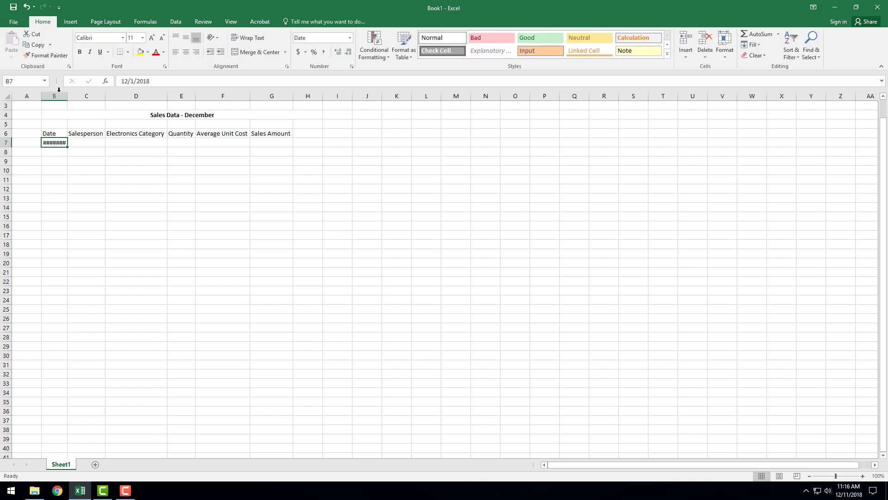
pyautogui.moveTo(69, 96); pyautogui.dragTo(73, 96)
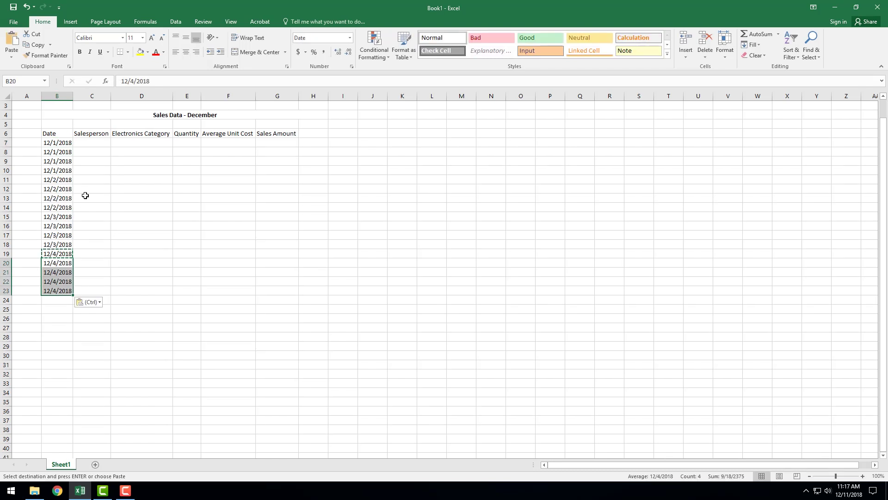
# - Cancel the pending copy selection and make the column headers in B6:G6 bold
pyautogui.click(88, 198)
pyautogui.press('Escape')
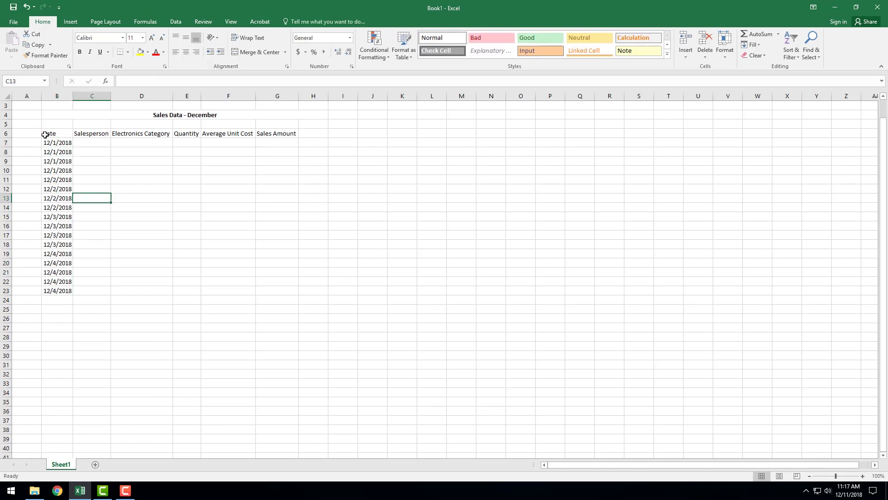
pyautogui.moveTo(46, 133); pyautogui.dragTo(284, 136)
pyautogui.click(79, 52)
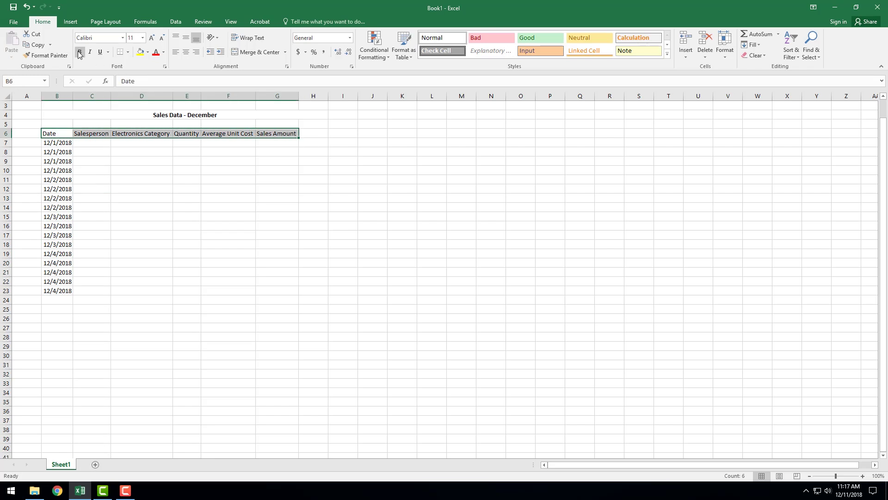
pyautogui.click(82, 158)
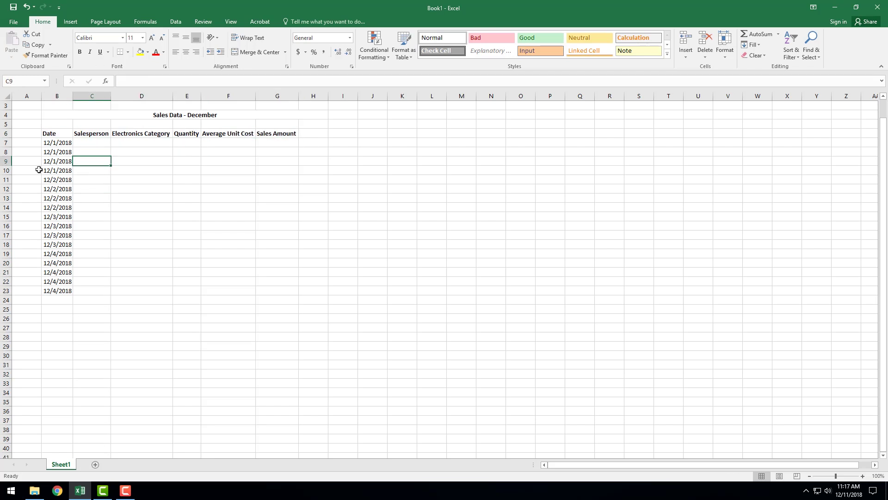
# - Enter the four salespeople's first names in C7:C10, one for each 12/1/2018 row
pyautogui.moveTo(55, 143); pyautogui.dragTo(60, 171)
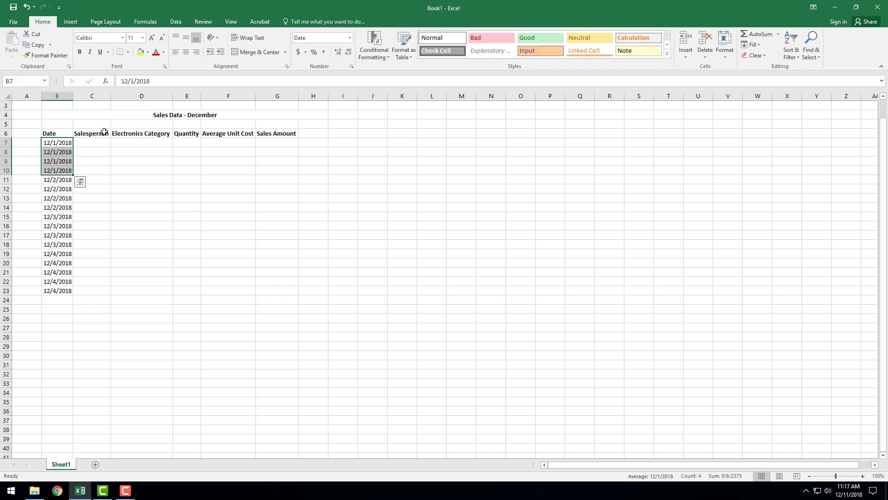
pyautogui.click(81, 145)
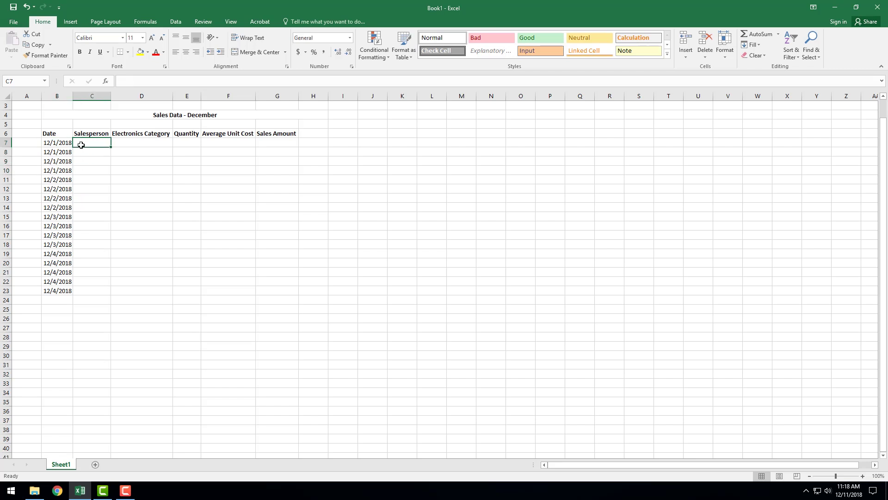
pyautogui.write('Phoebe')
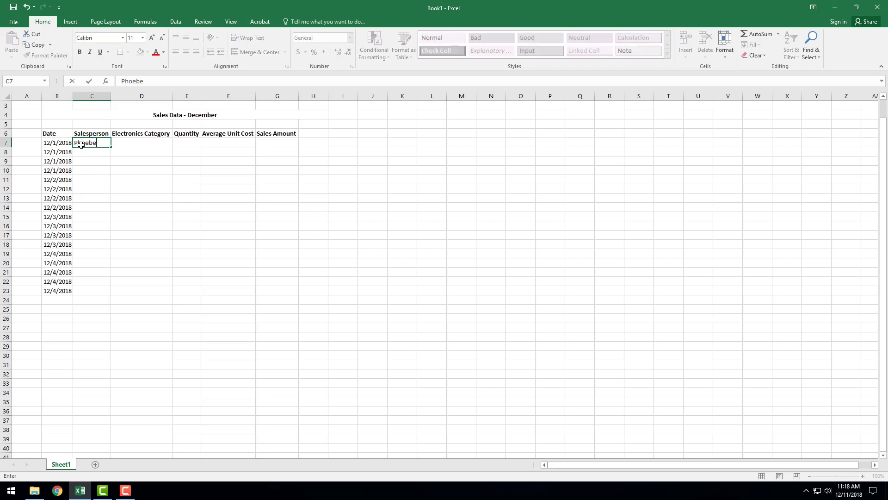
pyautogui.press('Return')
pyautogui.write('Rachel')
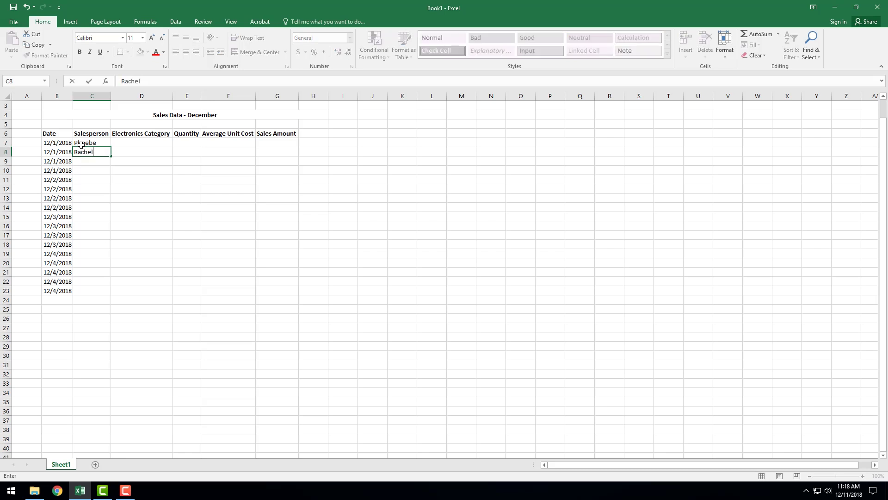
pyautogui.press('Return')
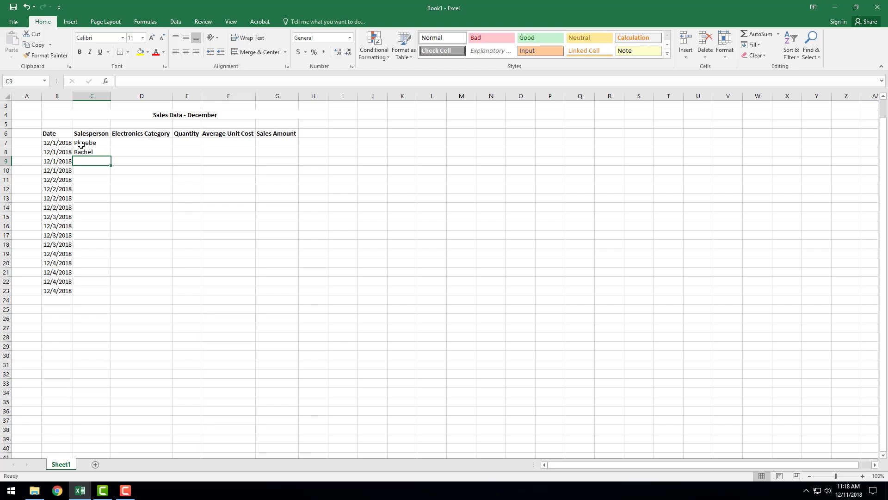
pyautogui.write('Thomas')
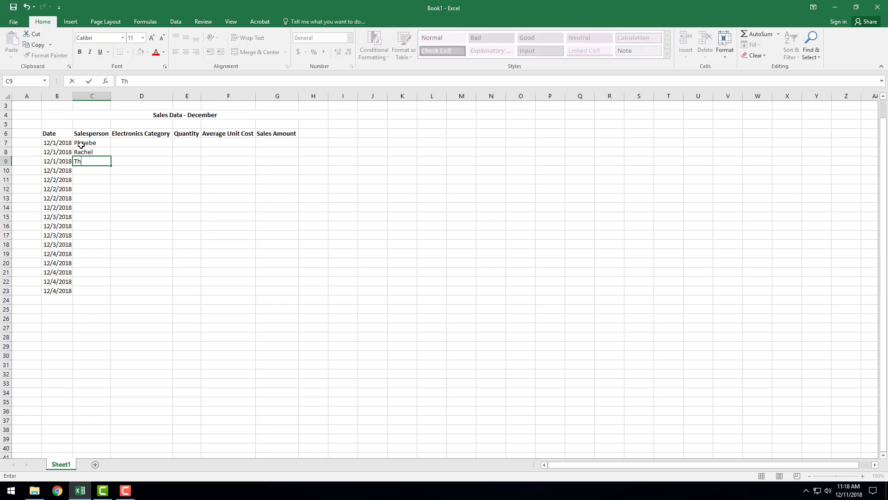
pyautogui.press('Return')
pyautogui.write('Anthony')
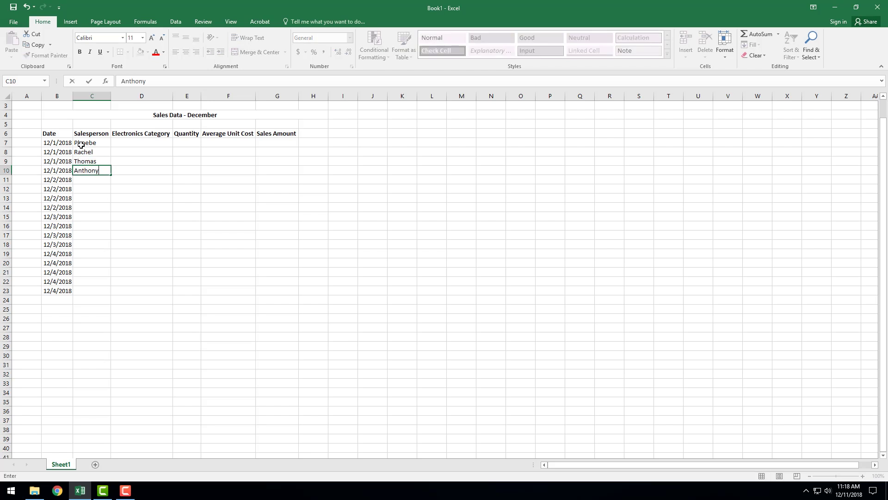
pyautogui.press('Return')
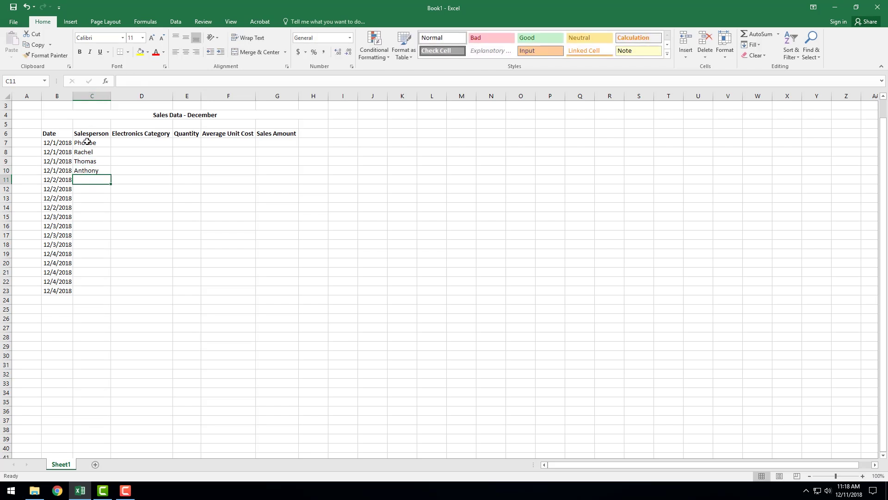
# - Repeat the four salespeople's first names down the Salesperson column through row 23 and remove the surplus entry in row 23
pyautogui.moveTo(82, 142); pyautogui.dragTo(87, 298)
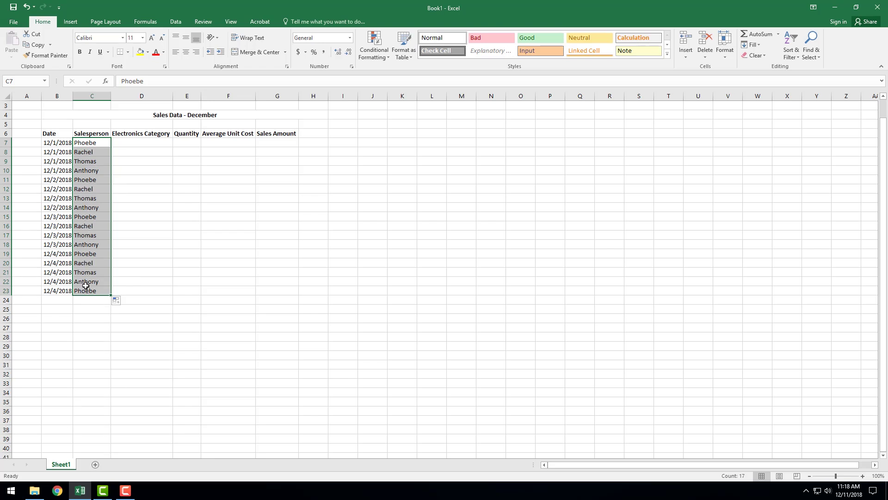
pyautogui.click(50, 292)
pyautogui.click(10, 289)
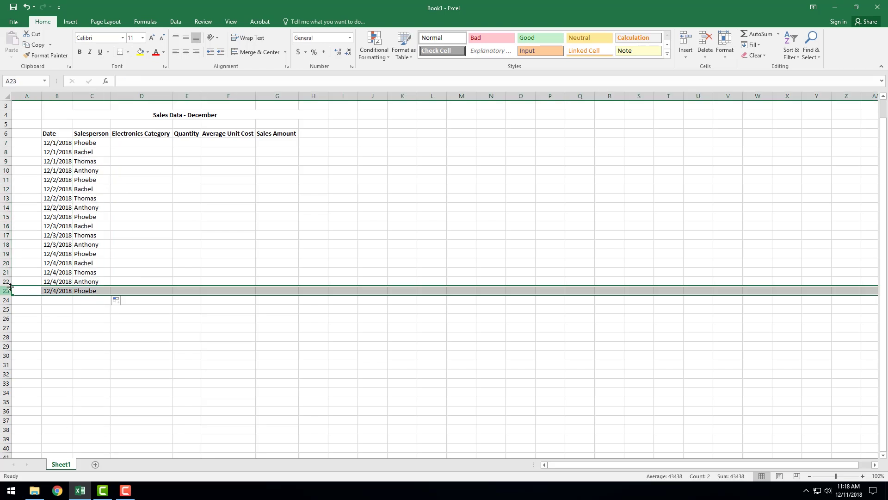
pyautogui.press('Delete')
# - Enter the electronics categories Mobile Phones, Washing Machines, Computers and Cofee Makers in cells D7:D10
pyautogui.click(149, 144)
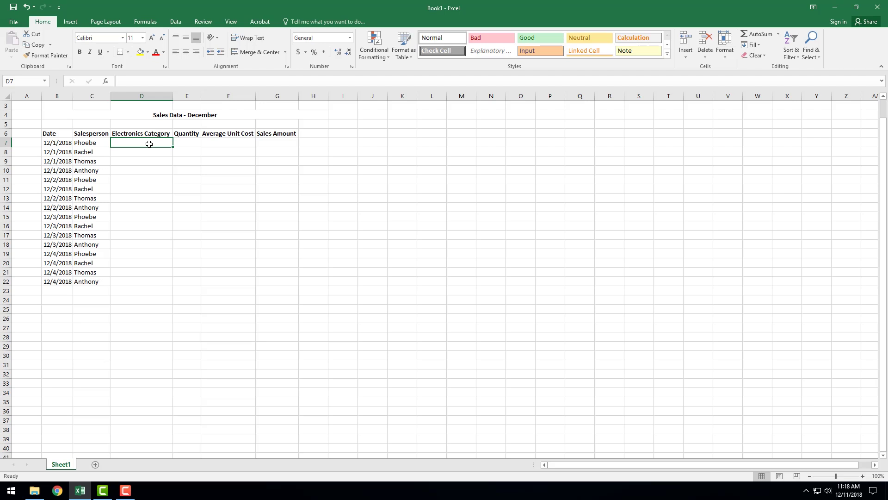
pyautogui.write('M')
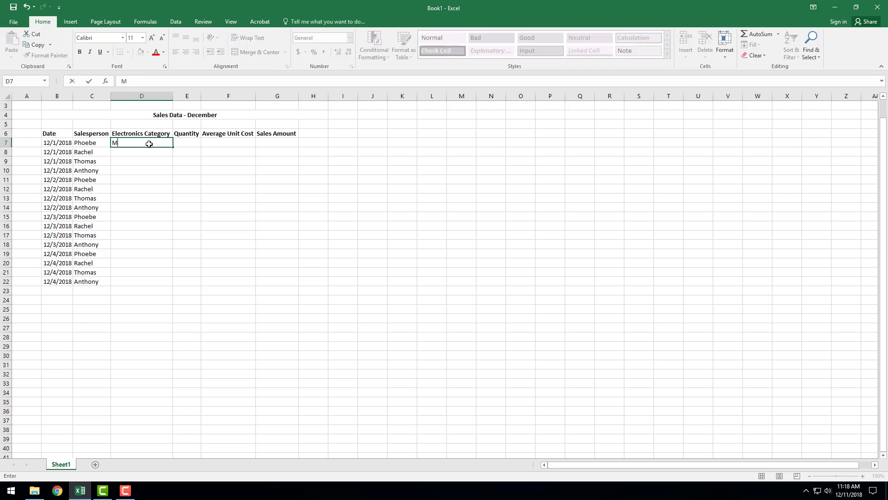
pyautogui.write('obile Phones')
pyautogui.press('Return')
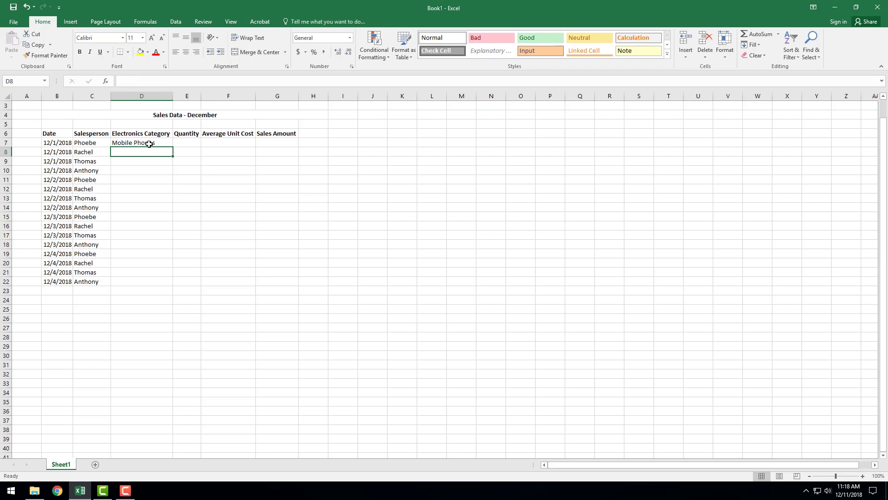
pyautogui.write('Washing Machi')
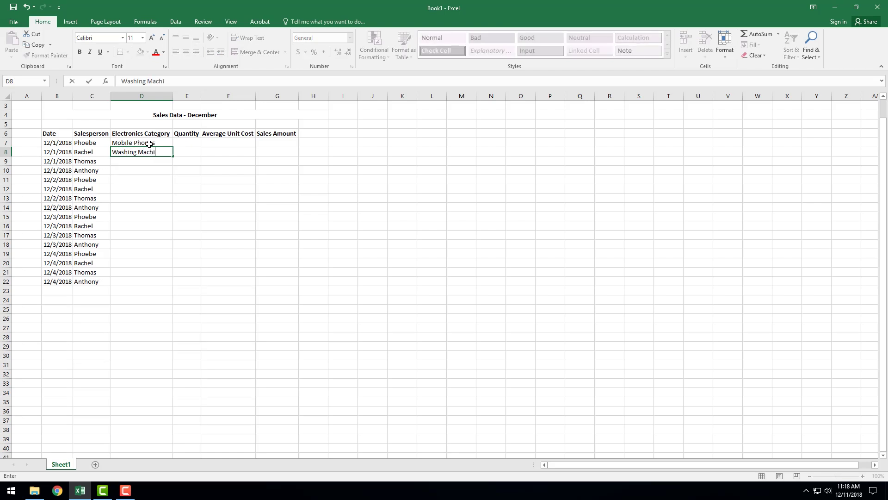
pyautogui.write('nes')
pyautogui.press('Return')
pyautogui.write('Computers')
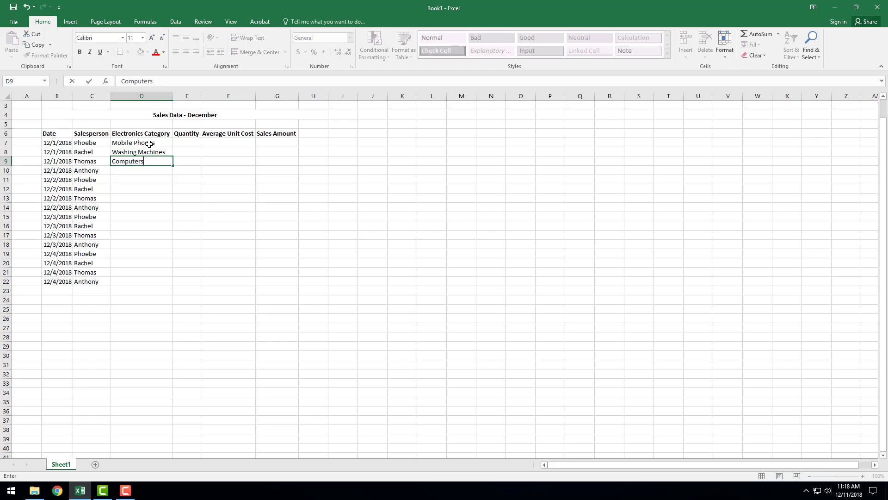
pyautogui.press('Return')
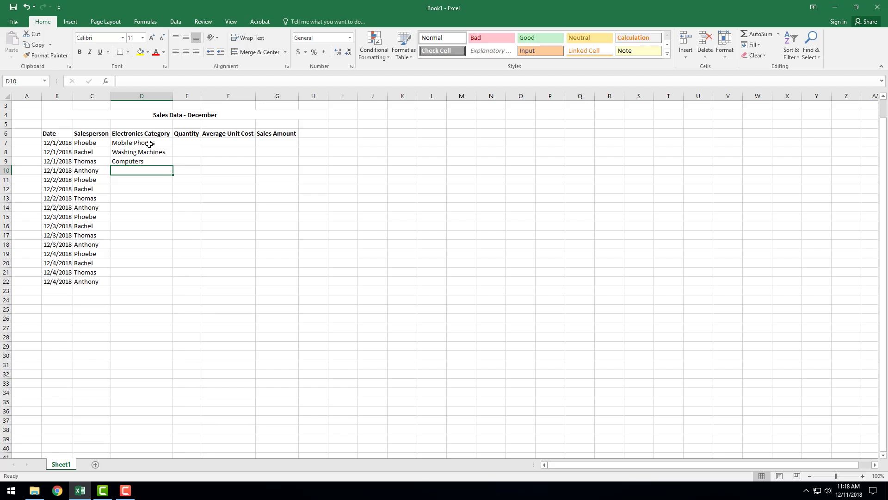
pyautogui.write('Cof')
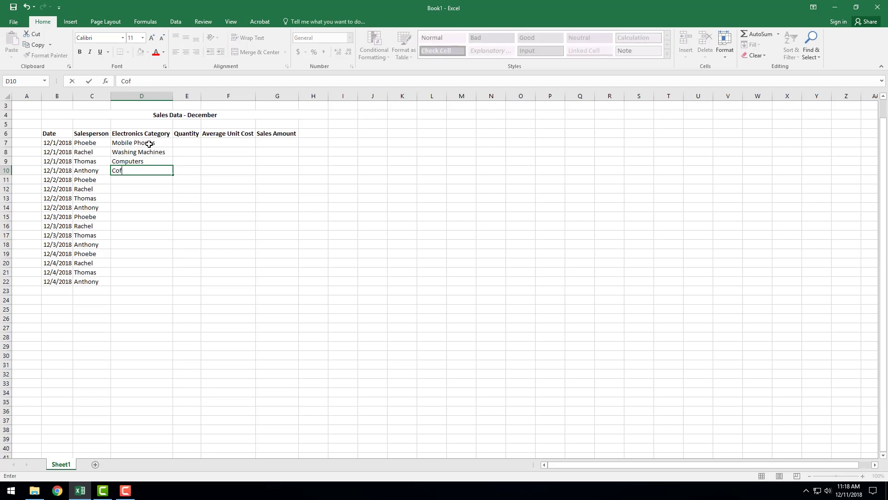
pyautogui.write('ee Makers')
# - Correct the spelling in D10 to Coffee Makers and fill the four categories from D7:D10 down through row 22
pyautogui.moveTo(148, 143); pyautogui.dragTo(152, 170)
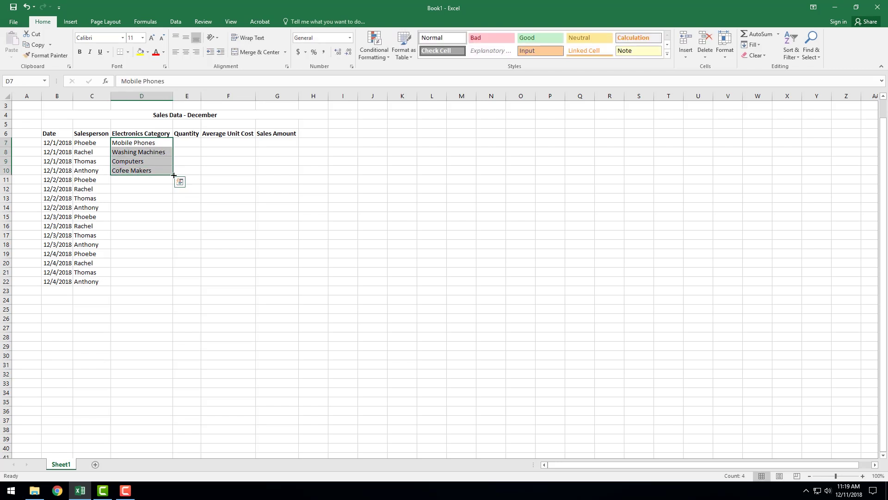
pyautogui.doubleClick(174, 175)
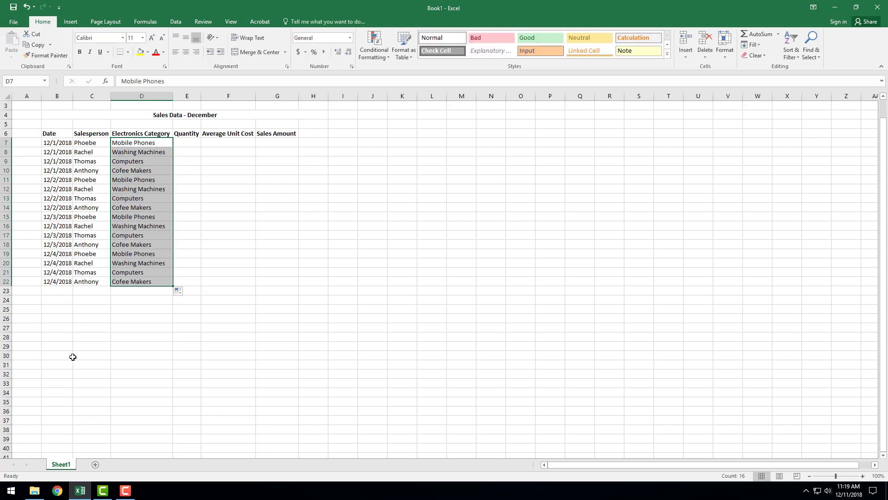
pyautogui.click(123, 171)
pyautogui.doubleClick(124, 172)
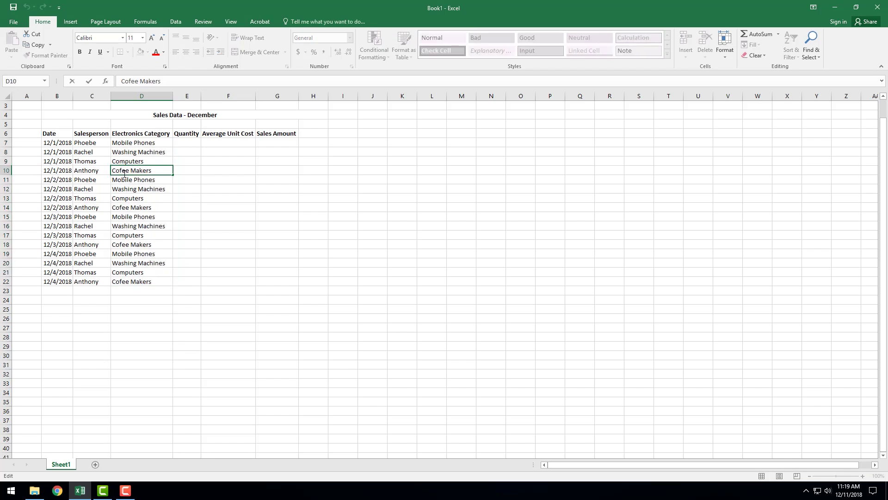
pyautogui.write('f')
pyautogui.press('Return')
pyautogui.moveTo(159, 144); pyautogui.dragTo(154, 172)
pyautogui.doubleClick(174, 175)
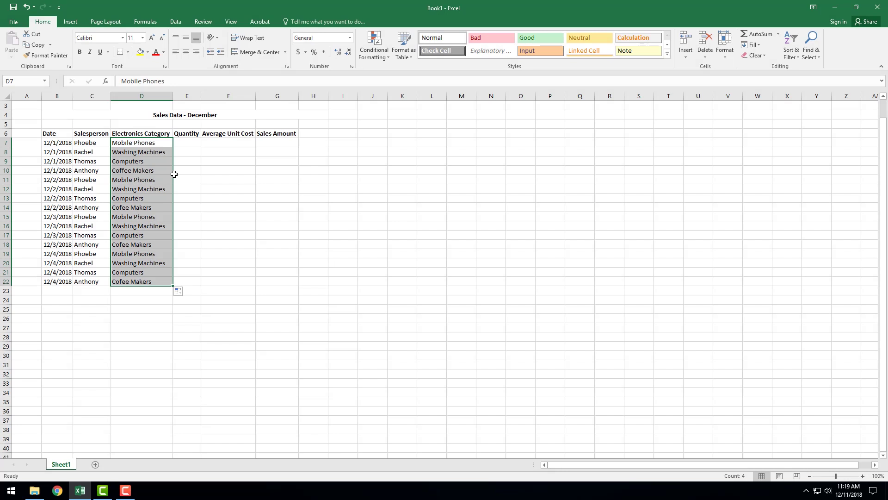
# - Enter the quantities 3, 4, 5 and 2 in cells E7:E10 for the four 12/1/2018 rows
pyautogui.click(185, 144)
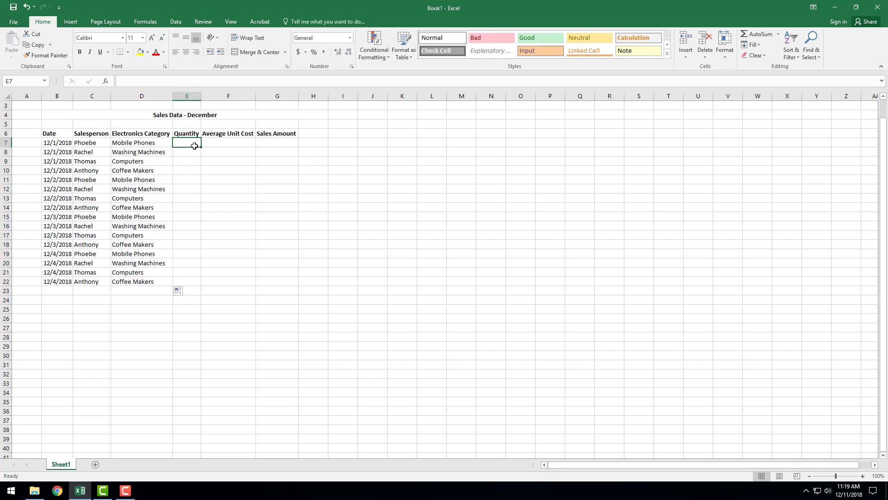
pyautogui.write('3')
pyautogui.press('Return')
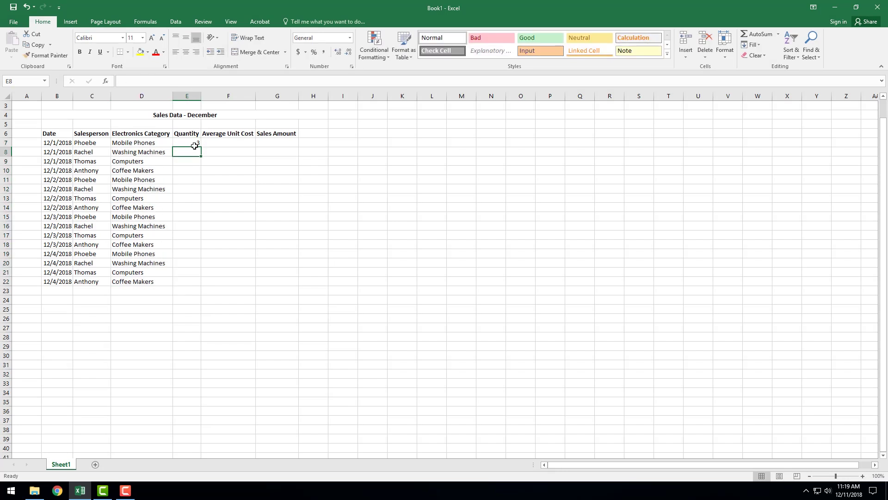
pyautogui.write('4')
pyautogui.press('Return')
pyautogui.write('5')
pyautogui.press('Return')
pyautogui.write('2')
pyautogui.press('Return')
# - Enter the quantities 6, 3, 5, 2, 3, 6, 3, 5, 2, 2, 2 and 5 in cells E11:E22
pyautogui.press('Return')
pyautogui.write('3 5 2 3 6 2 ')
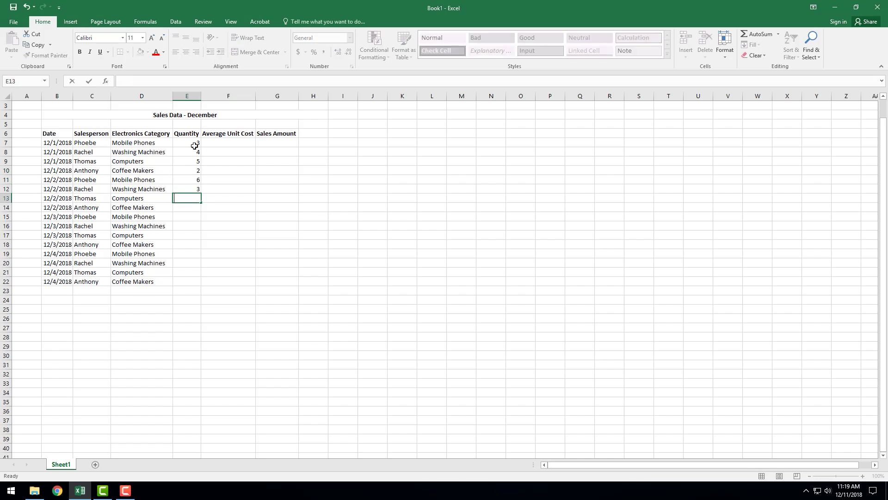
pyautogui.write('5 2 2 2 ')
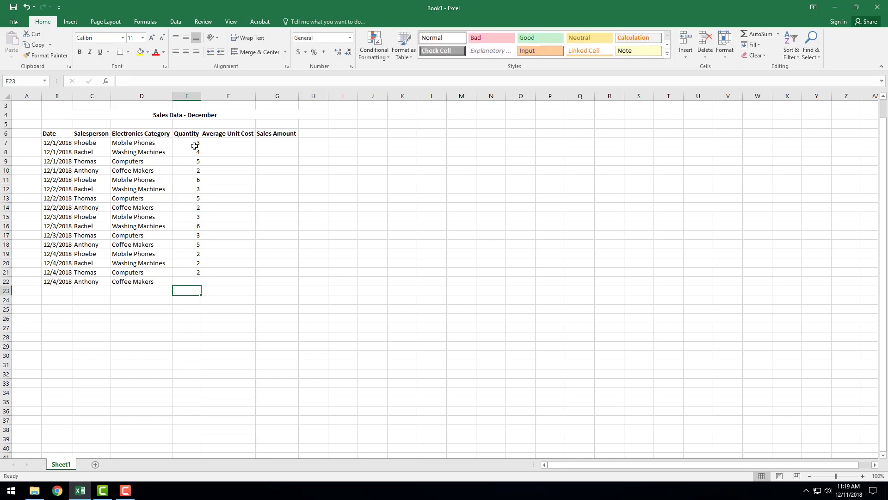
pyautogui.write('5')
pyautogui.press('Return')
# - Enter the average unit costs 200, 100, 250 and 360 in cells F7:F10
pyautogui.click(215, 144)
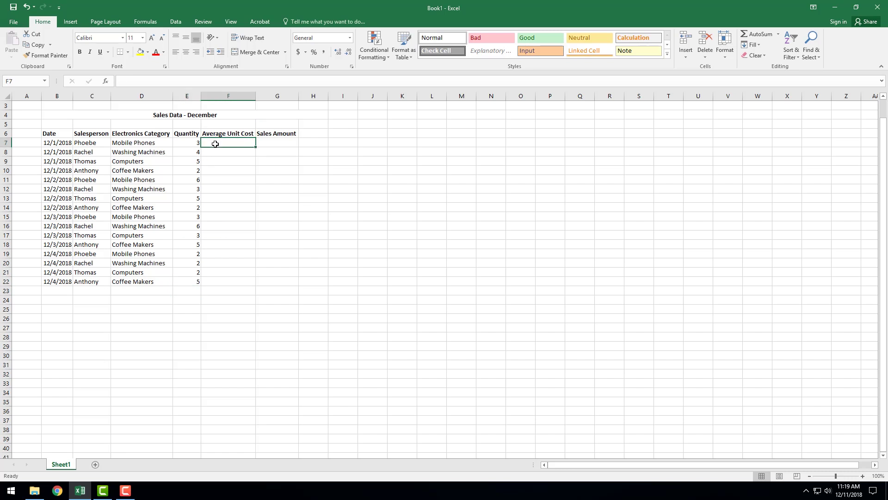
pyautogui.write('200')
pyautogui.press('Return')
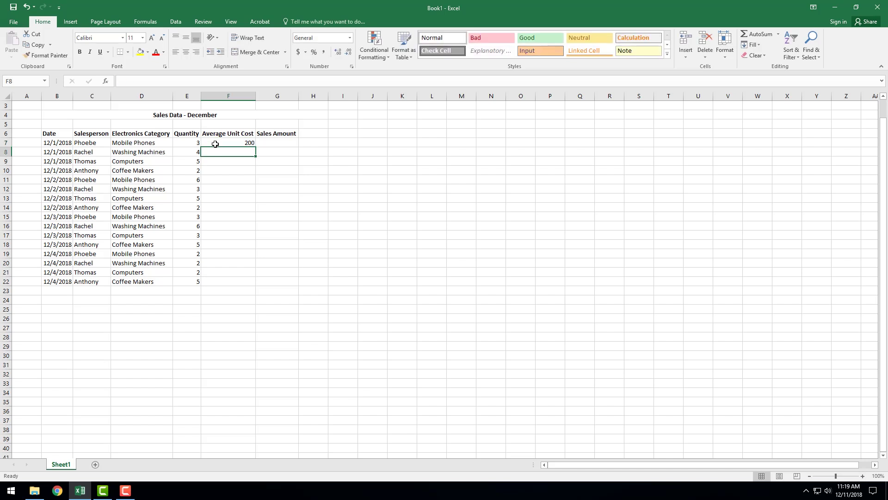
pyautogui.write('100')
pyautogui.press('Return')
pyautogui.write('250')
pyautogui.press('Return')
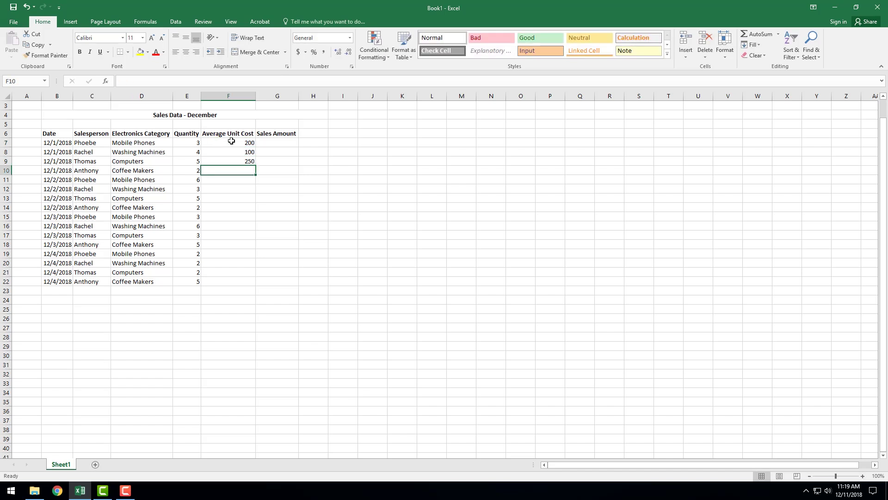
pyautogui.write('360')
pyautogui.press('Return')
# - Enter the average unit costs 120, 210, 201 and 520 in cells F11:F14
pyautogui.press('Return')
pyautogui.press('Up')
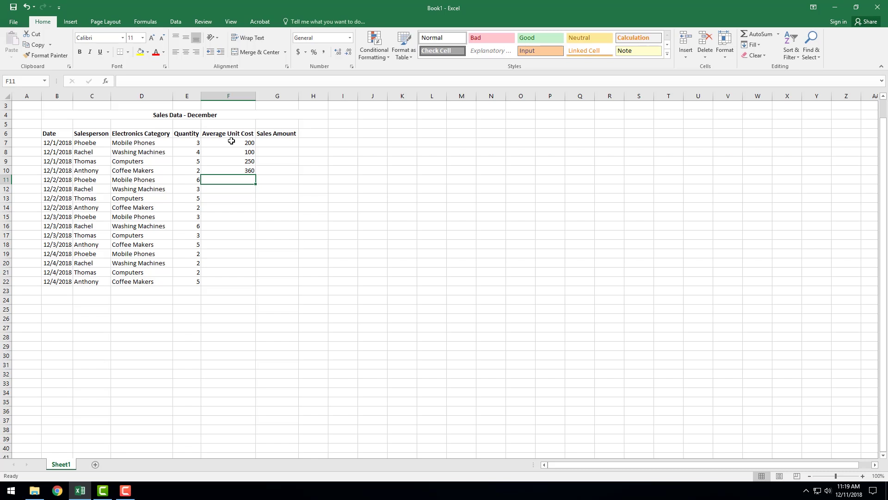
pyautogui.write('120')
pyautogui.press('Return')
pyautogui.write('210')
pyautogui.press('Return')
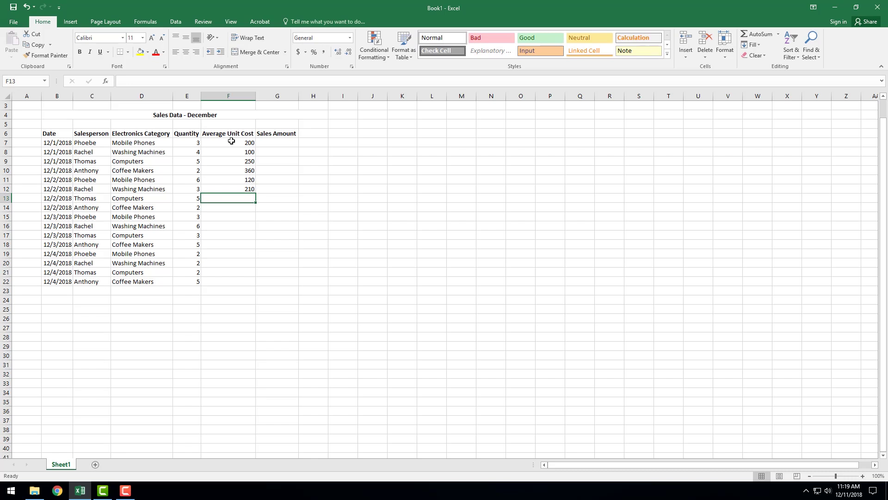
pyautogui.write('201')
pyautogui.press('Return')
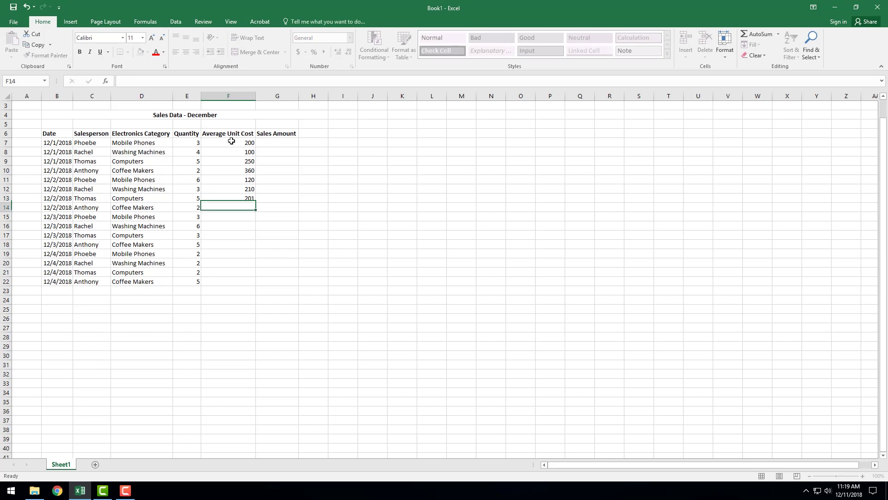
pyautogui.write('520')
pyautogui.press('Return')
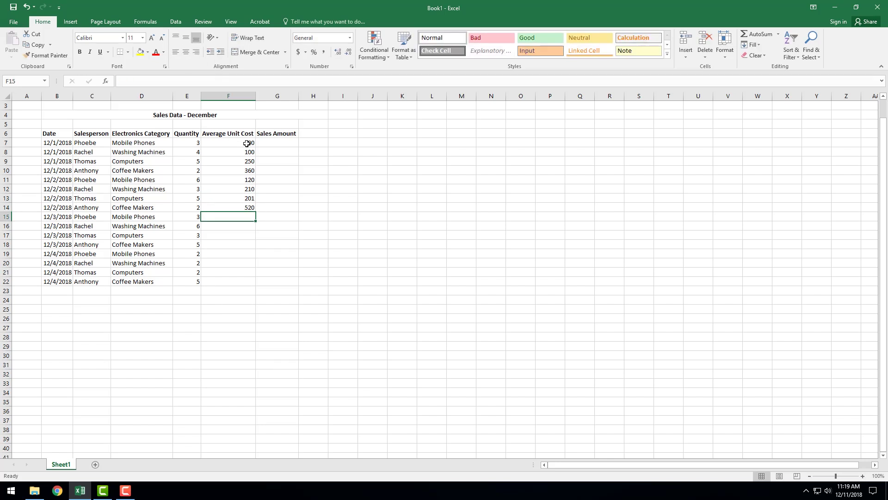
# - Clear the unit costs in F11:F14 and fill the series from F7:F10 down through row 22
pyautogui.click(247, 143)
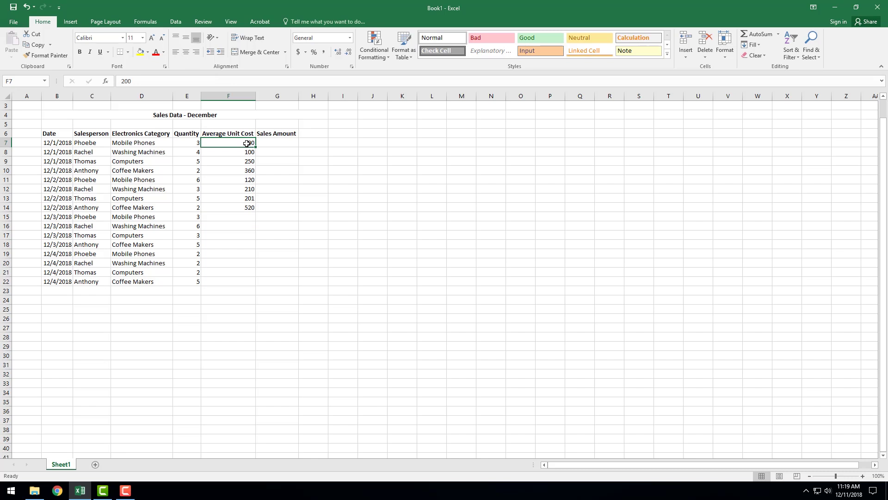
pyautogui.moveTo(232, 179); pyautogui.dragTo(235, 210)
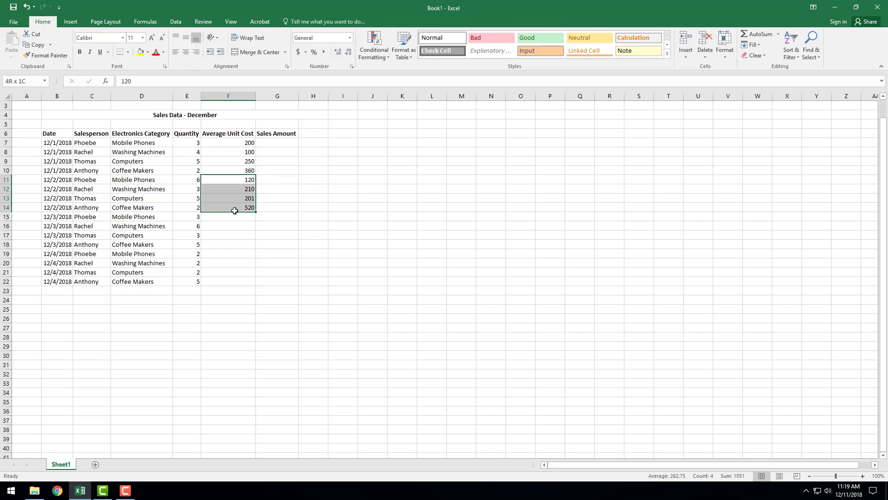
pyautogui.press('Delete')
pyautogui.moveTo(244, 142); pyautogui.dragTo(243, 172)
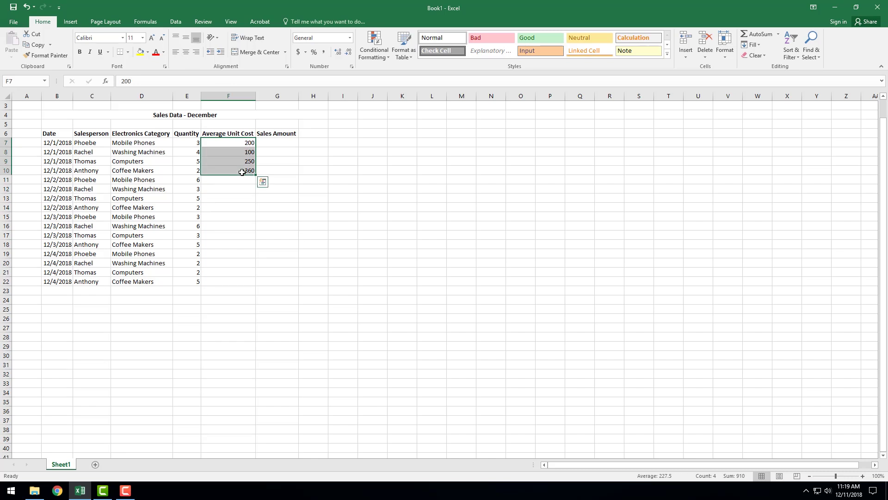
pyautogui.doubleClick(254, 173)
# - Calculate the sales amount in G7 with the formula =E7*F7 and fill it down through row 22
pyautogui.click(272, 142)
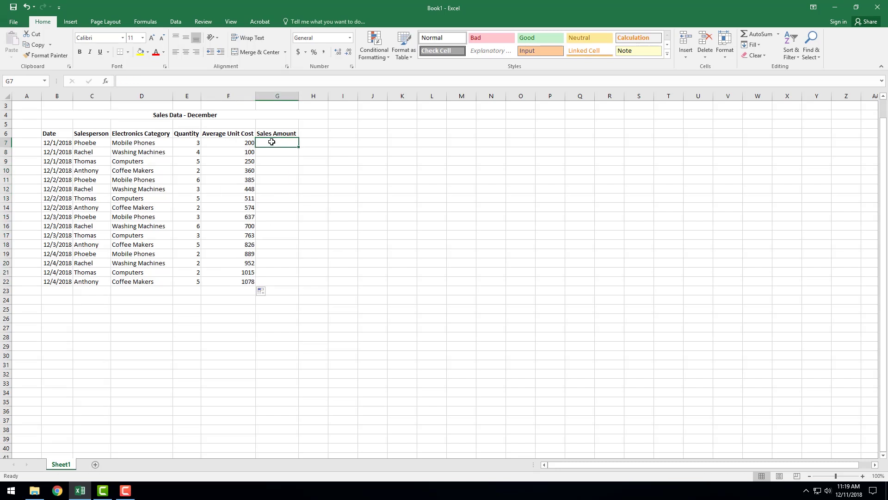
pyautogui.write('=')
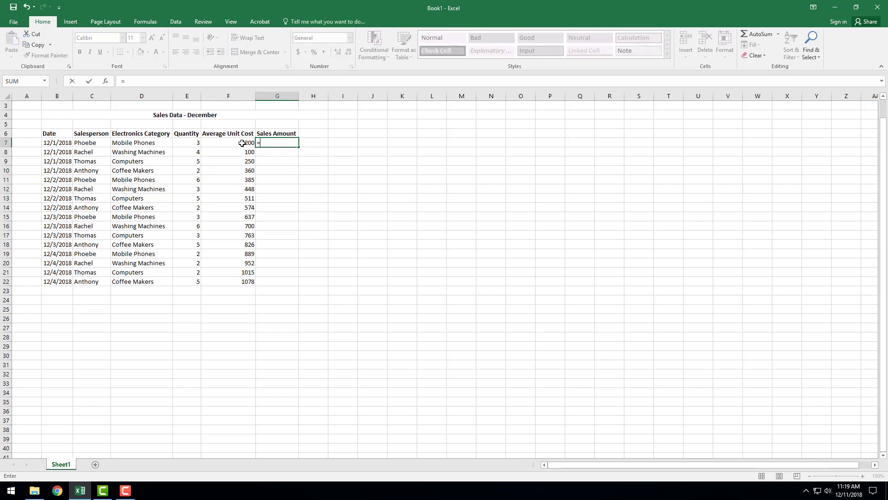
pyautogui.click(193, 144)
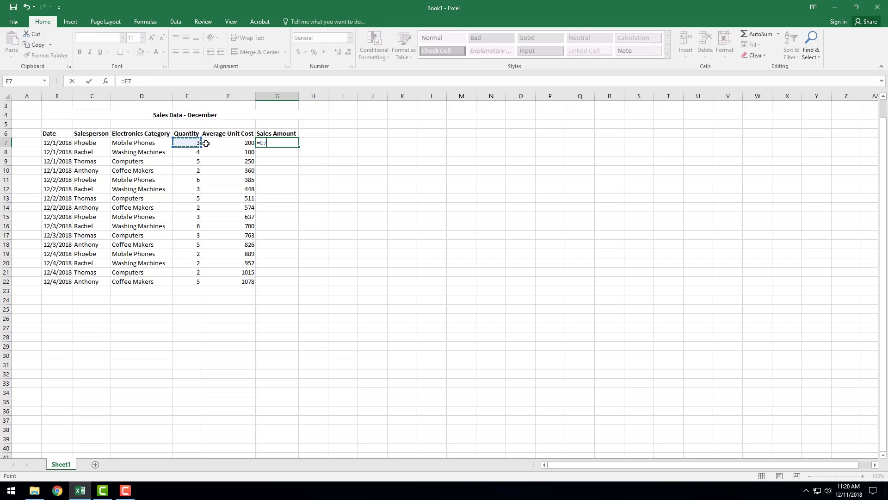
pyautogui.write('*')
pyautogui.click(222, 143)
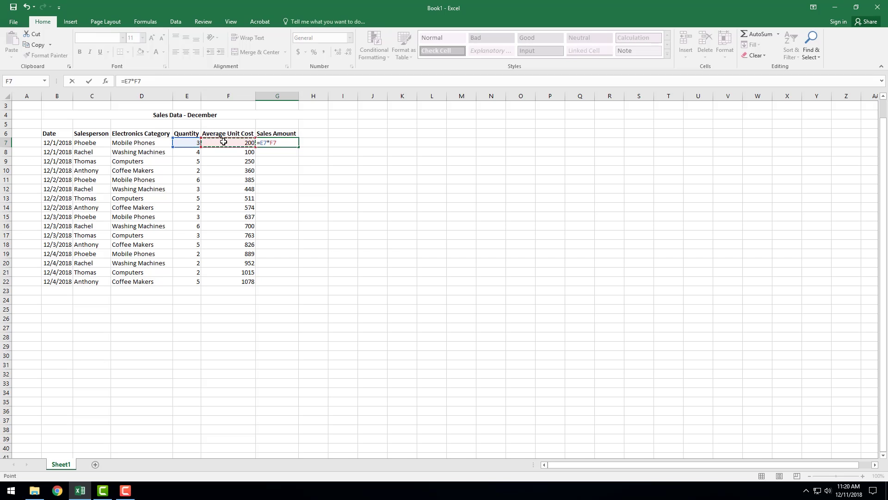
pyautogui.hotkey('ctrl', 'Return')
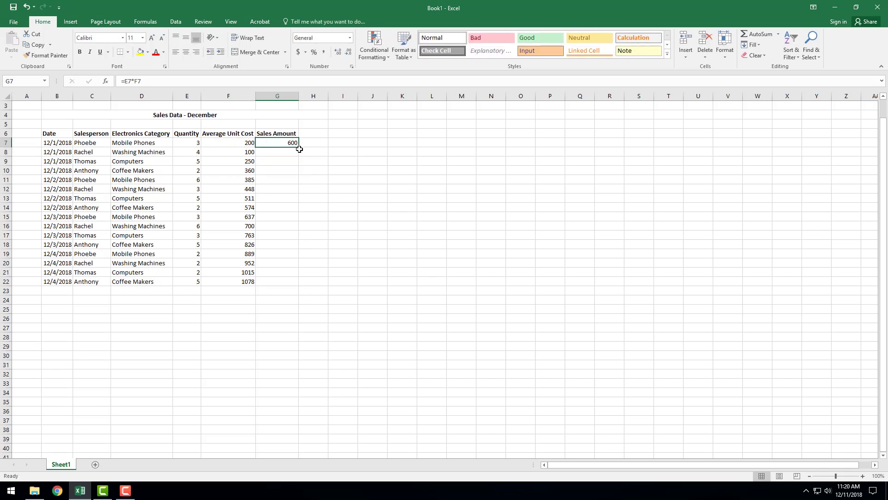
pyautogui.doubleClick(297, 148)
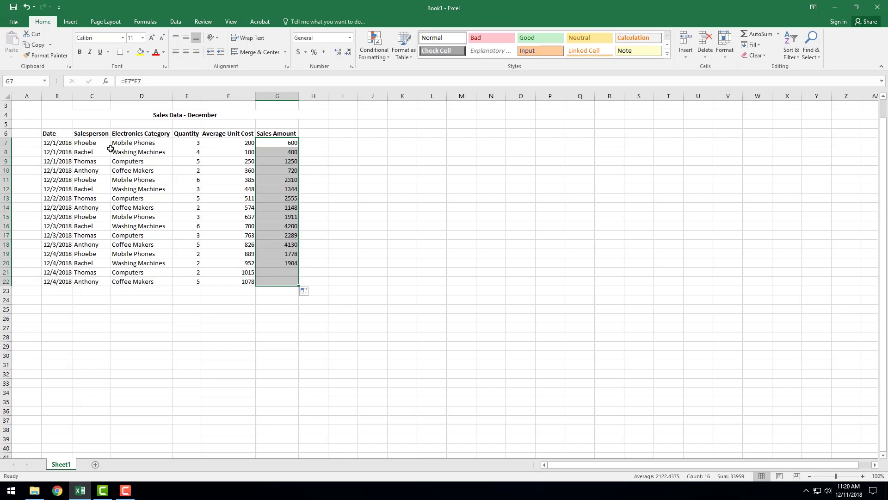
# - Format the average unit costs and sales amounts in F7:G22 as Currency
pyautogui.click(217, 141)
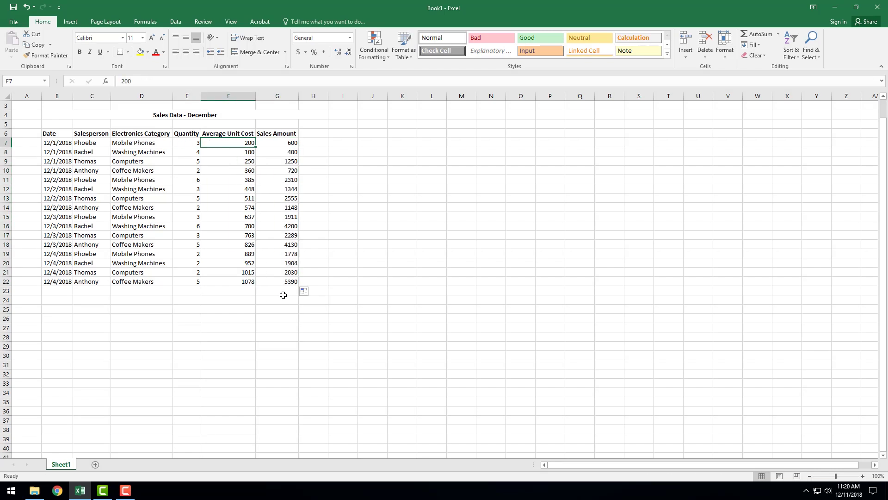
pyautogui.keyDown('shift'); pyautogui.click(287, 279); pyautogui.keyUp('shift')
pyautogui.rightClick(287, 279)
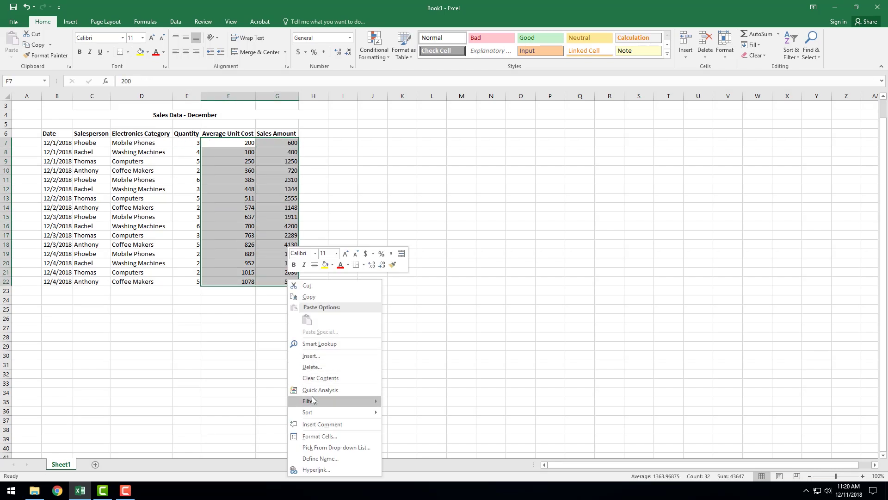
pyautogui.click(305, 437)
pyautogui.click(203, 317)
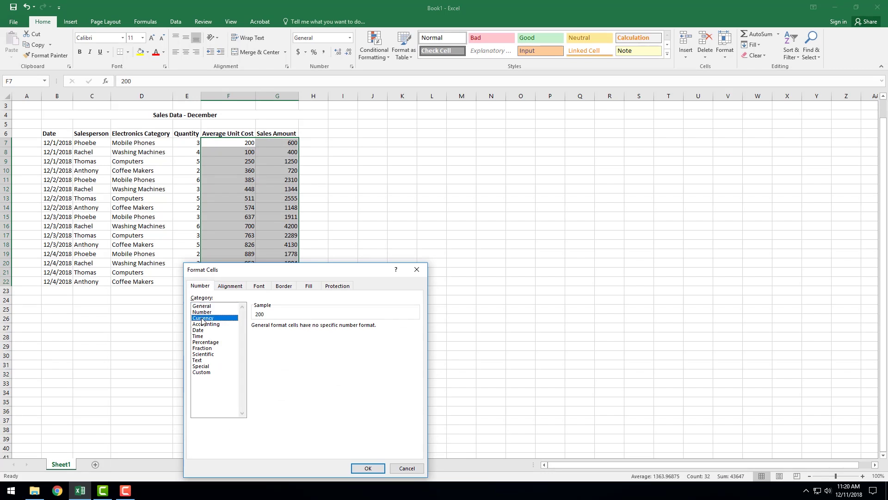
pyautogui.click(366, 468)
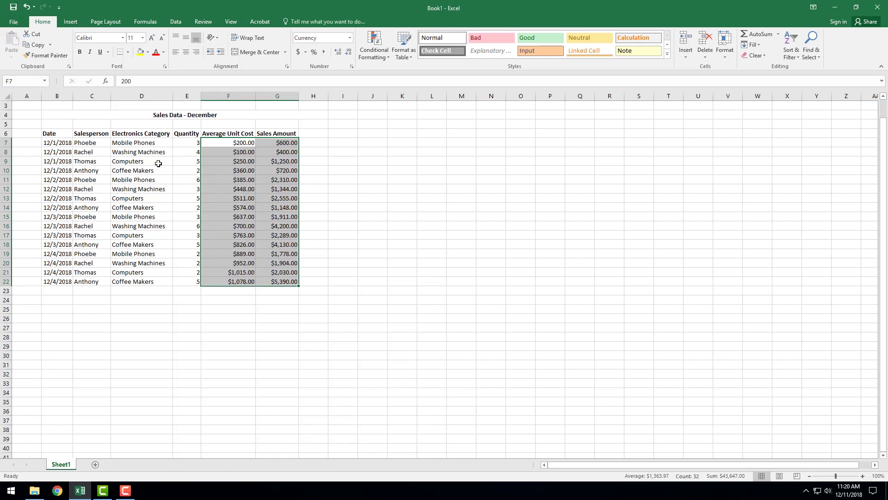
# - Center the contents of B6:G22 horizontally and align them to the middle vertically
pyautogui.hotkey('ctrl', 'a')
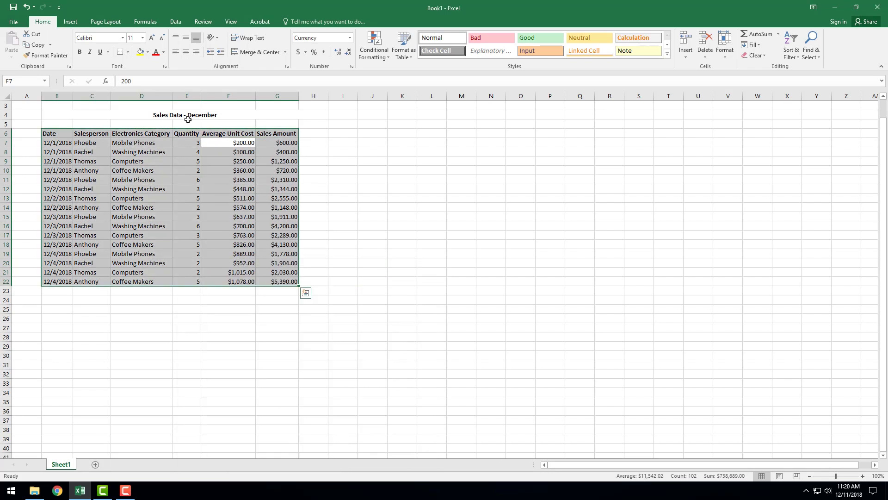
pyautogui.click(186, 38)
pyautogui.click(185, 52)
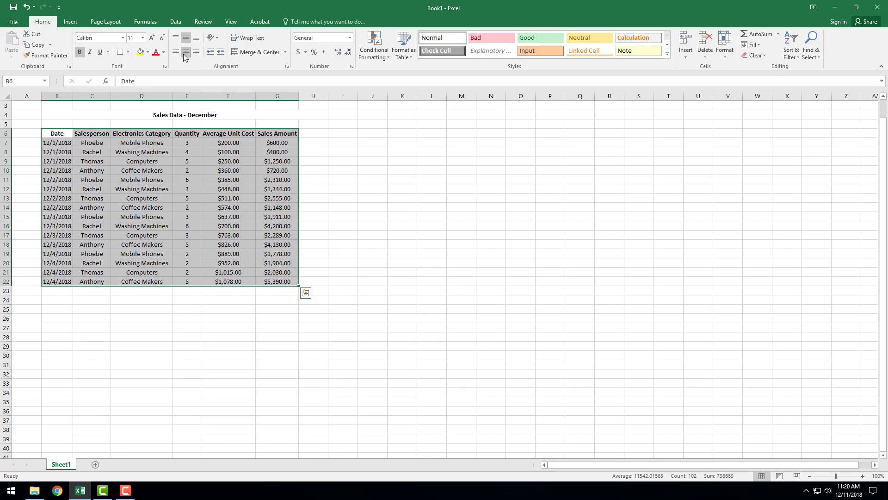
pyautogui.click(97, 163)
# - Format the range B6:G22 as a table with headers, using a light style with a blue header row
pyautogui.moveTo(58, 135); pyautogui.dragTo(278, 284)
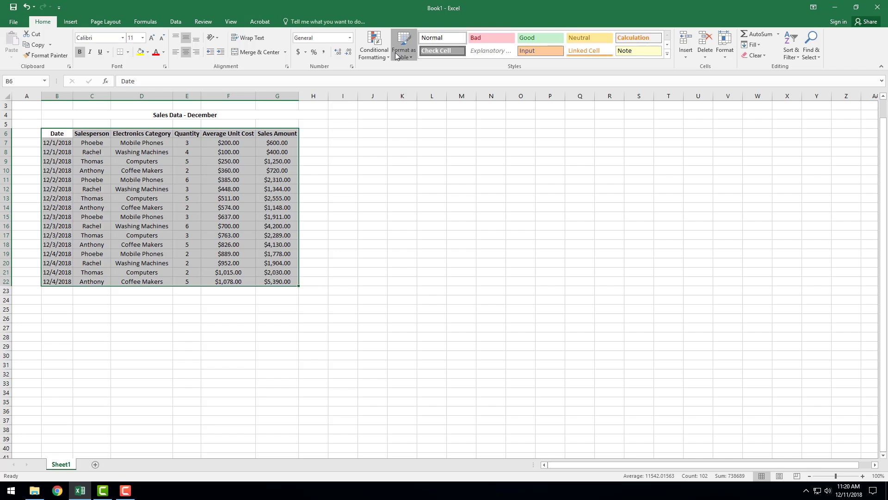
pyautogui.click(404, 46)
pyautogui.click(435, 107)
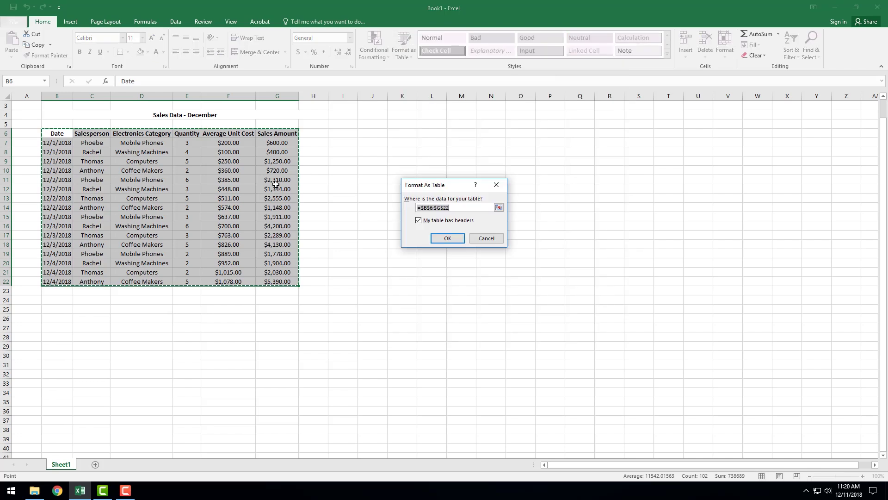
pyautogui.click(452, 243)
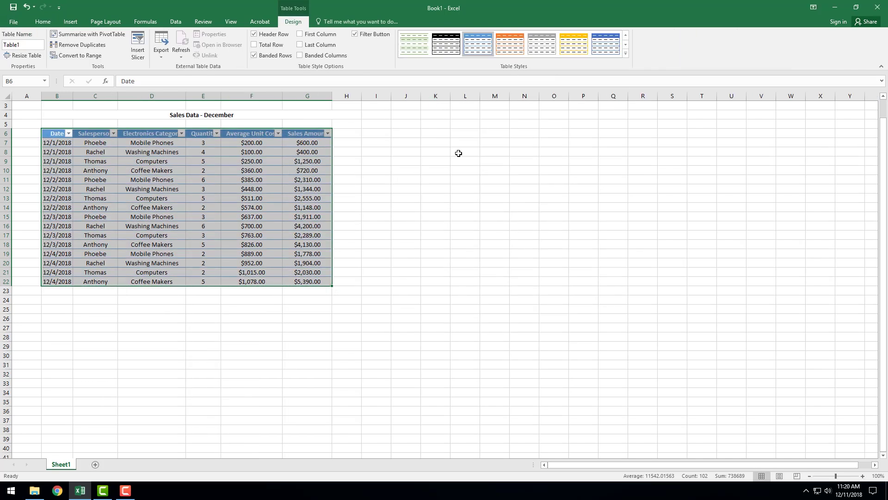
pyautogui.click(370, 144)
pyautogui.click(185, 115)
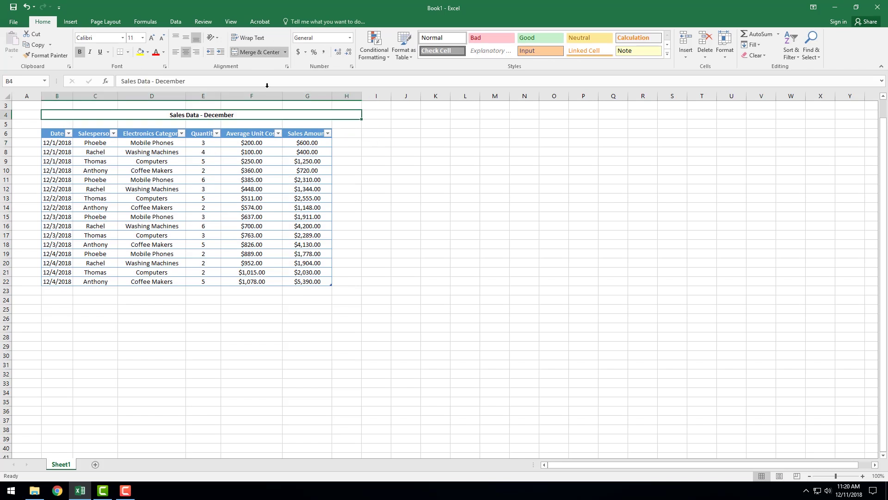
pyautogui.click(457, 171)
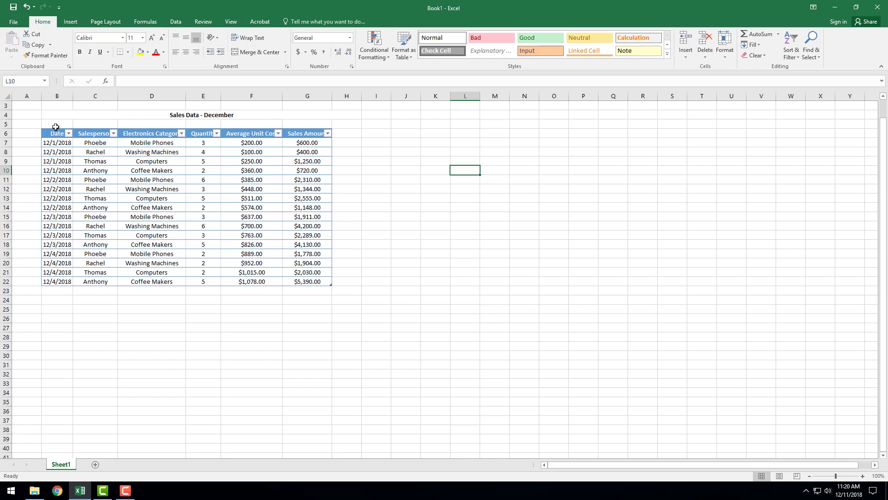
# - Create a PivotTable from the sales table B6:G22 on the existing worksheet, located at Sheet1 cell J6
pyautogui.moveTo(51, 134); pyautogui.dragTo(308, 280)
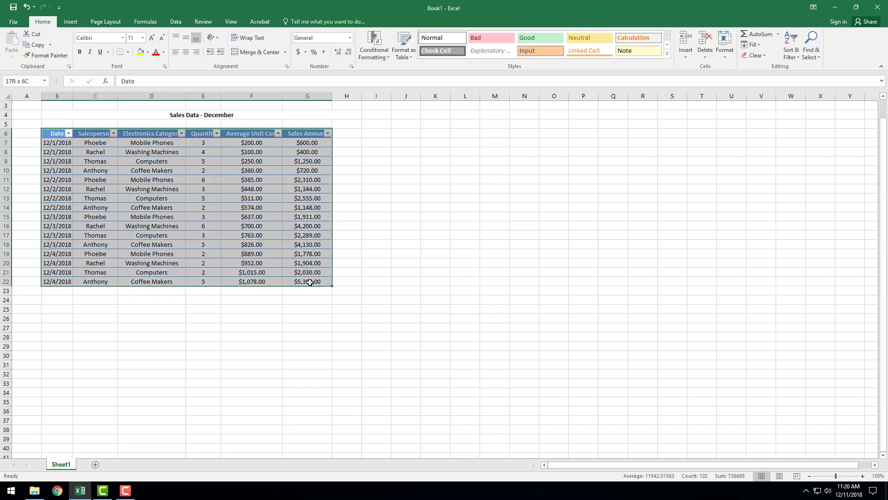
pyautogui.click(76, 25)
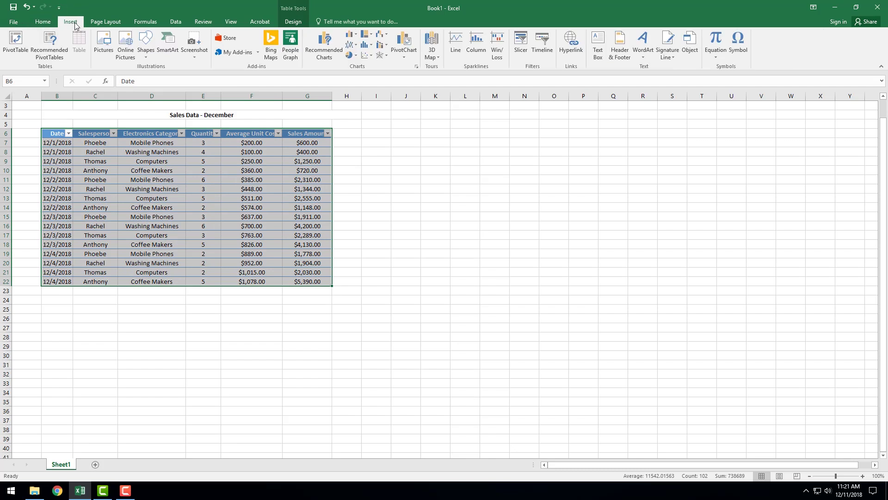
pyautogui.click(15, 42)
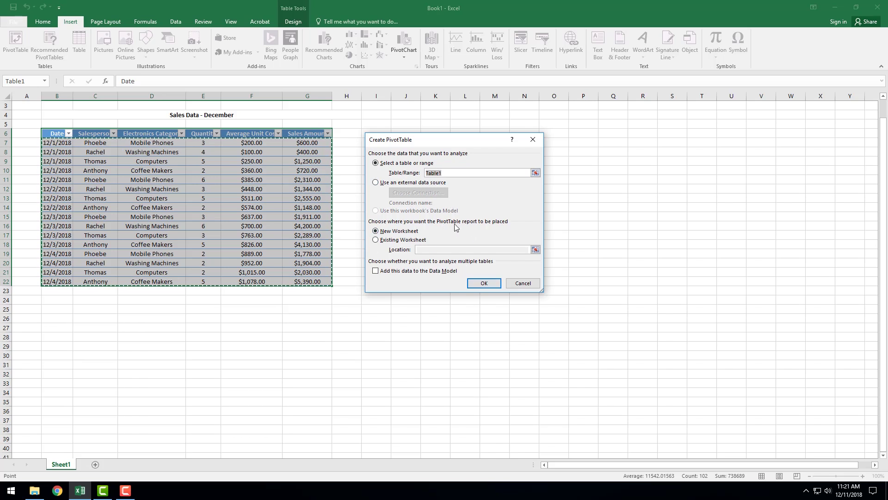
pyautogui.click(376, 240)
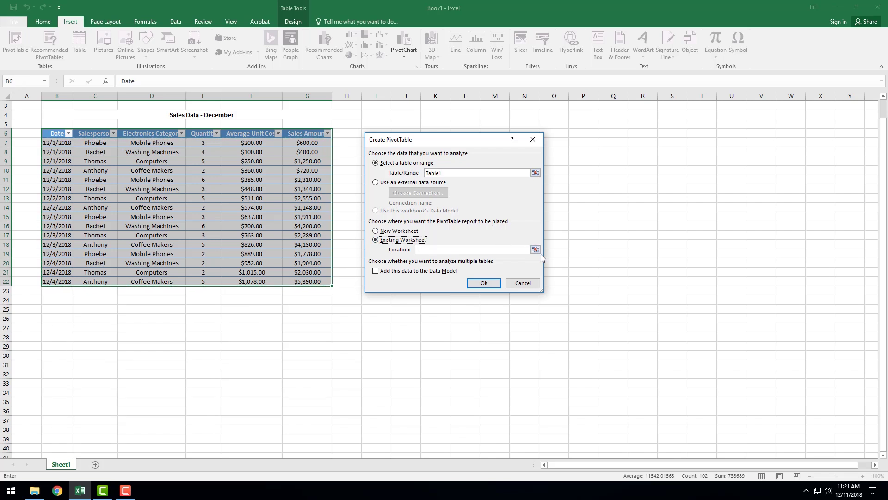
pyautogui.moveTo(473, 145); pyautogui.dragTo(643, 148)
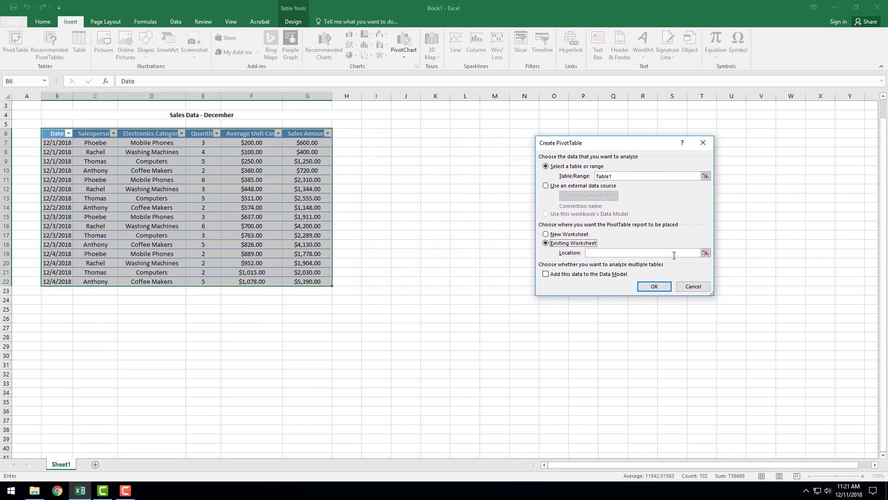
pyautogui.click(706, 253)
pyautogui.click(403, 134)
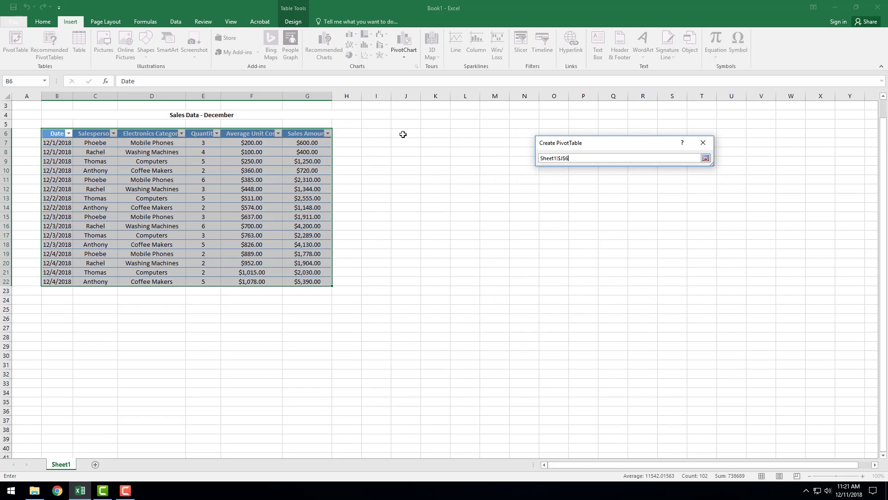
pyautogui.click(706, 158)
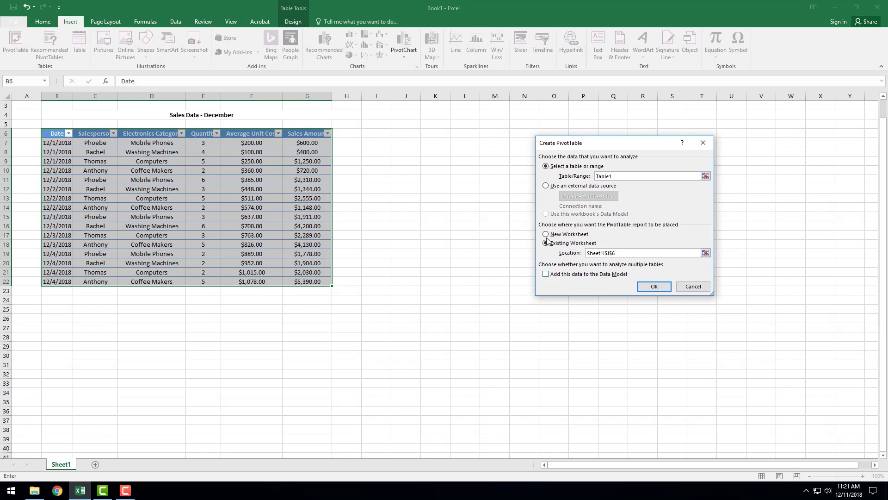
pyautogui.click(653, 285)
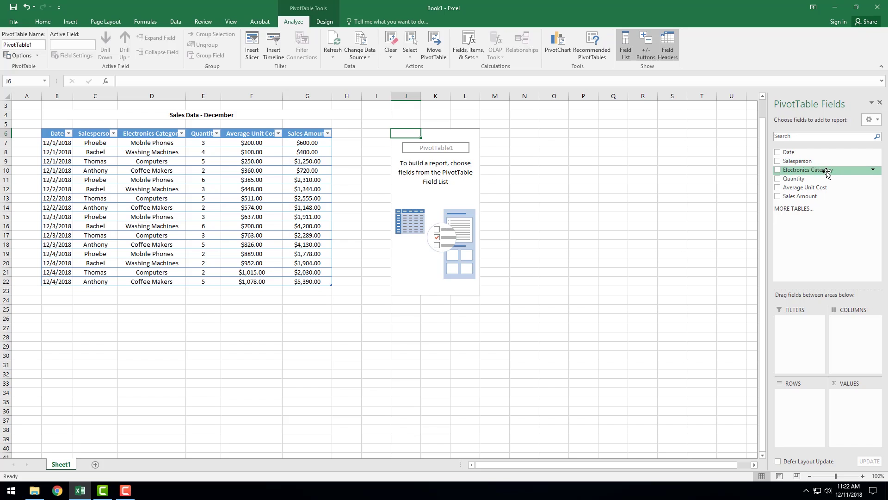
pyautogui.moveTo(829, 260); pyautogui.dragTo(805, 407)
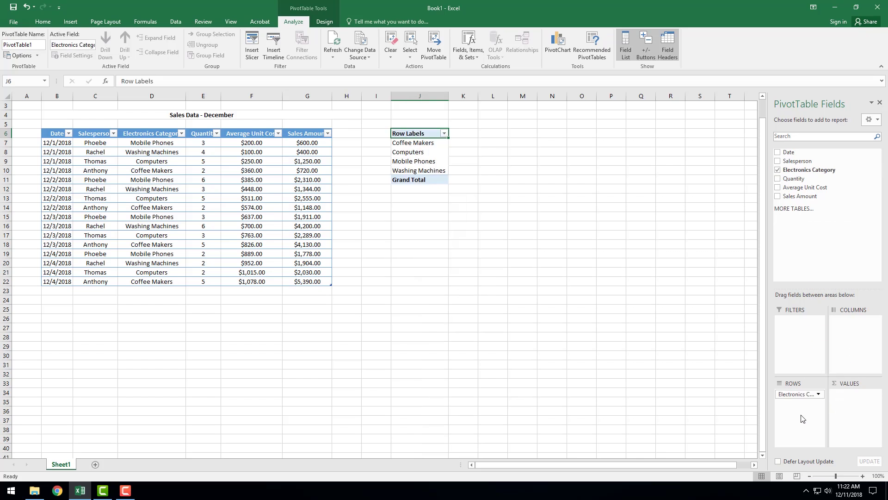
pyautogui.click(818, 393)
pyautogui.click(806, 372)
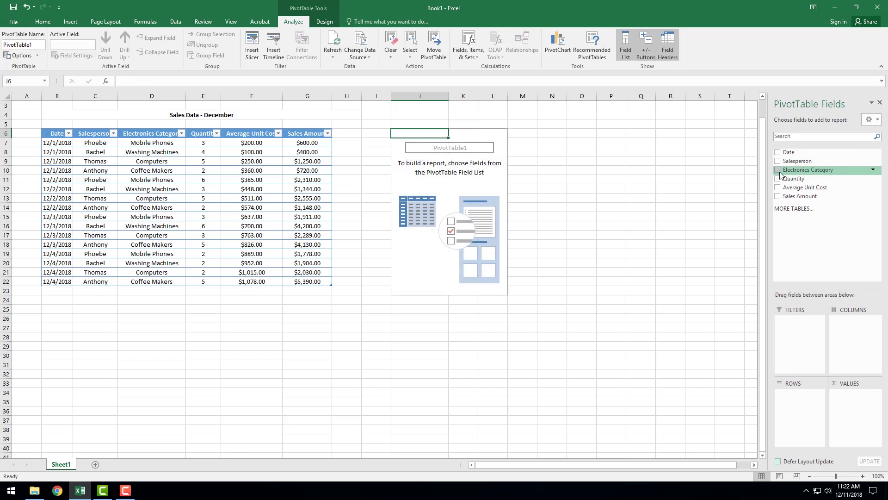
pyautogui.click(874, 172)
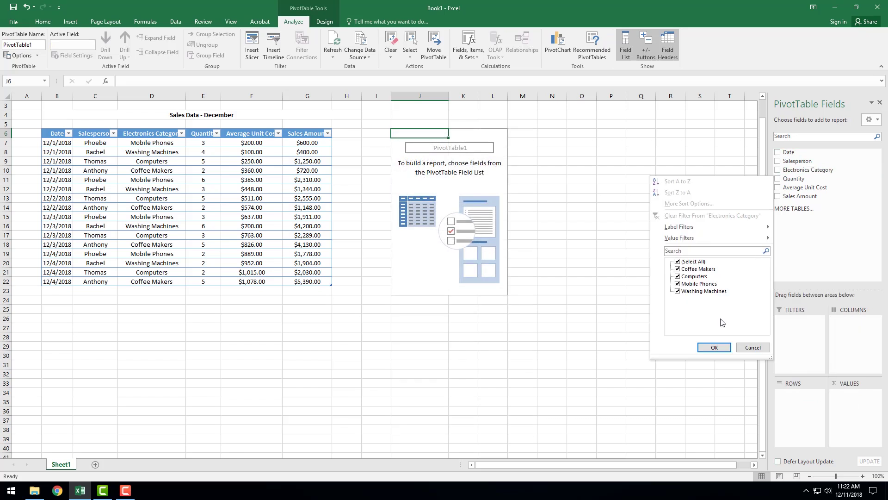
pyautogui.click(742, 349)
# - Lay out the PivotTable with Electronics Category as rows, Salesperson as columns and Sales Amount as values
pyautogui.rightClick(803, 169)
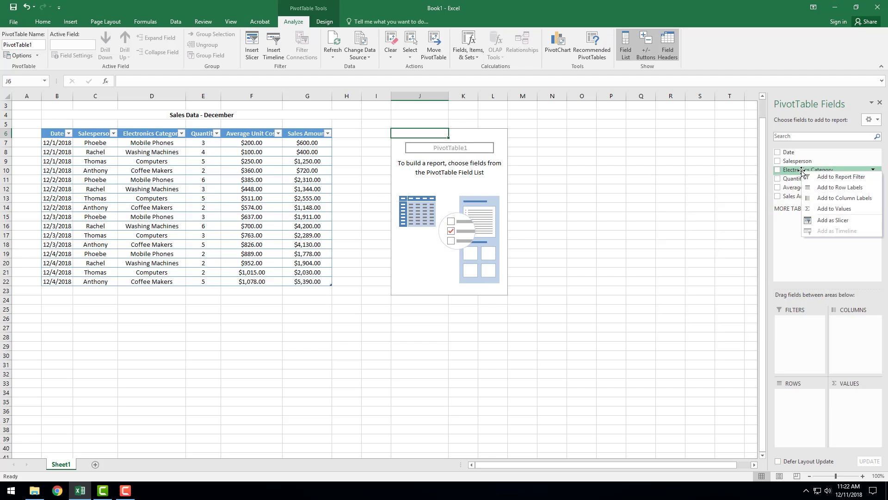
pyautogui.click(831, 189)
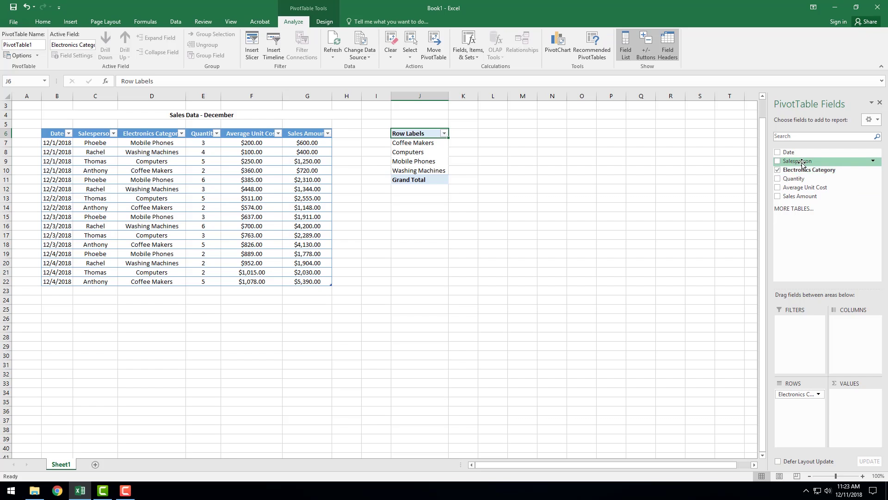
pyautogui.moveTo(803, 163); pyautogui.dragTo(851, 347)
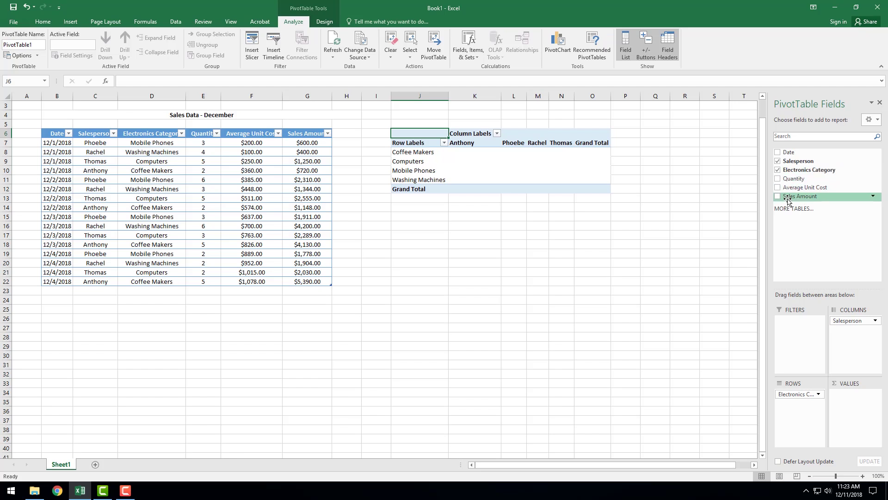
pyautogui.moveTo(788, 200); pyautogui.dragTo(852, 403)
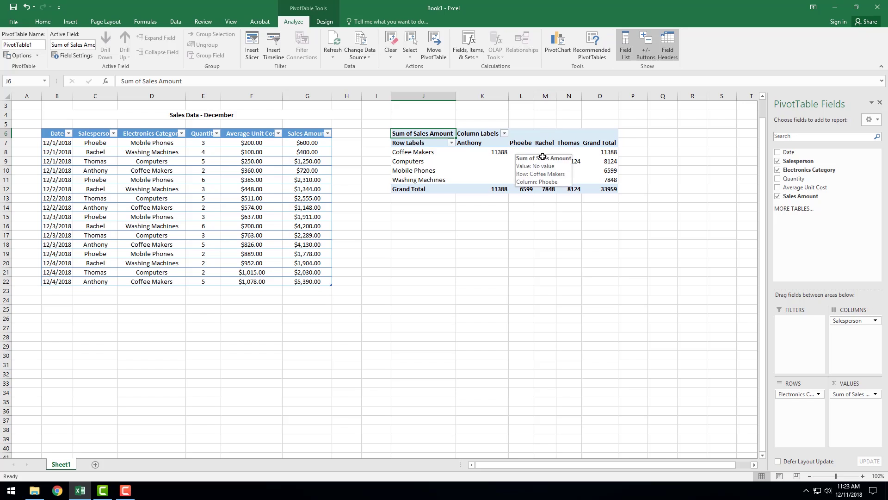
# - Compare the PivotTable's amounts per salesperson and category with the matching salesperson and category entries in the source table
pyautogui.moveTo(547, 151)
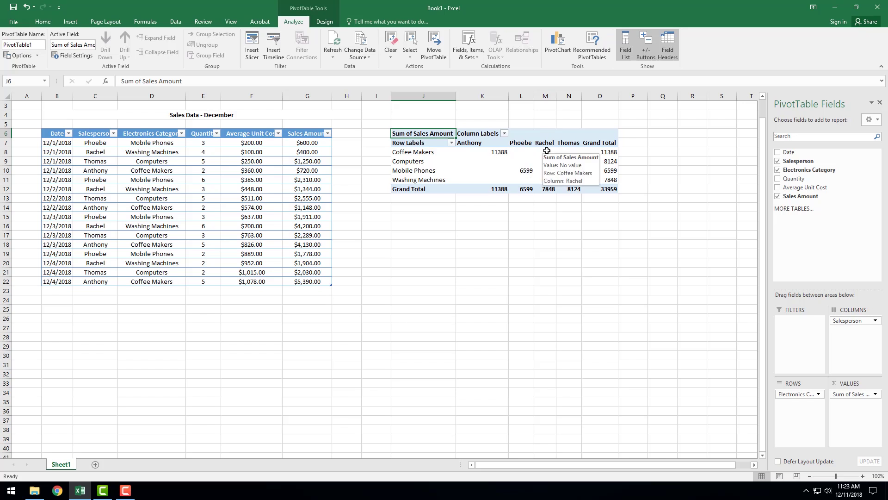
pyautogui.click(130, 144)
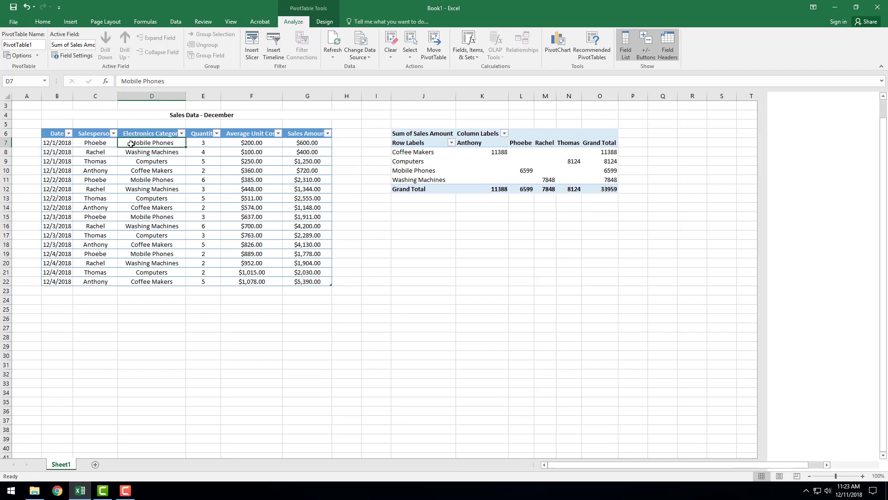
pyautogui.click(113, 143)
pyautogui.click(142, 140)
pyautogui.click(104, 142)
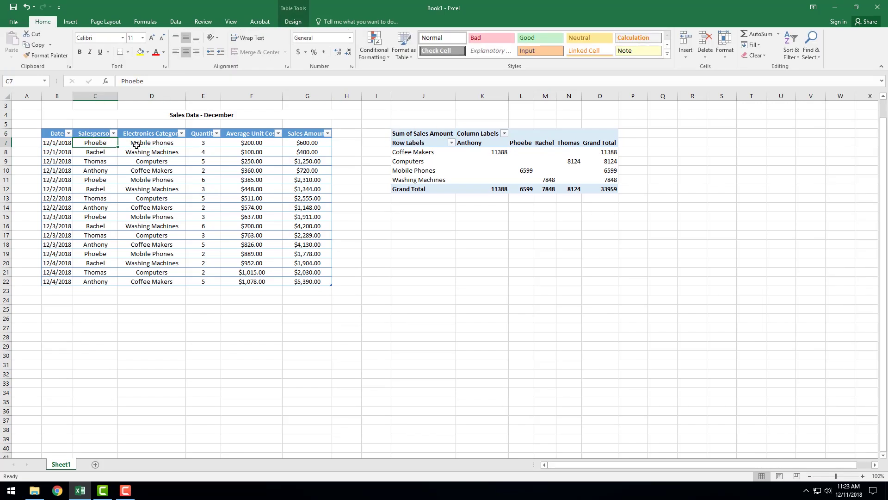
pyautogui.click(521, 149)
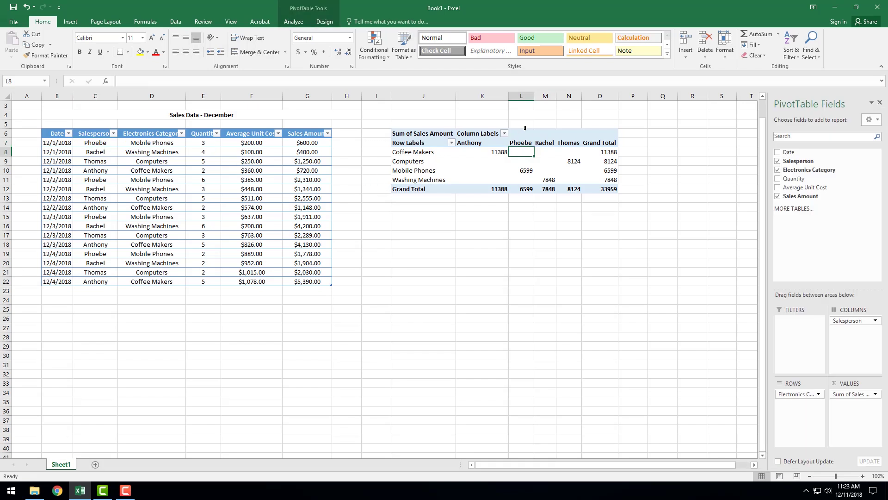
pyautogui.click(146, 150)
pyautogui.click(134, 281)
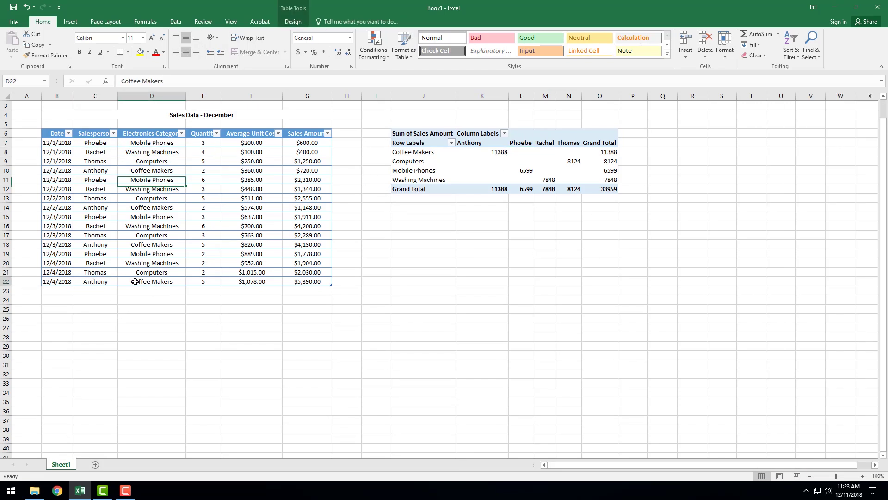
pyautogui.click(96, 283)
pyautogui.click(148, 281)
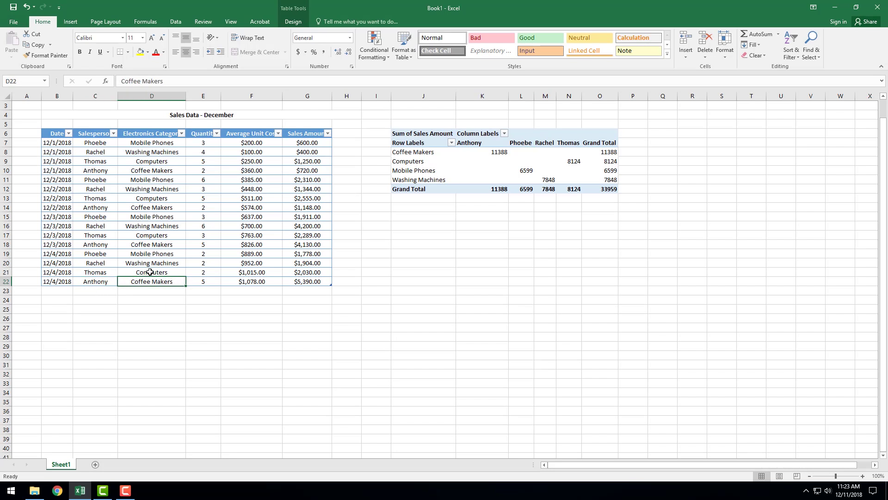
pyautogui.click(111, 255)
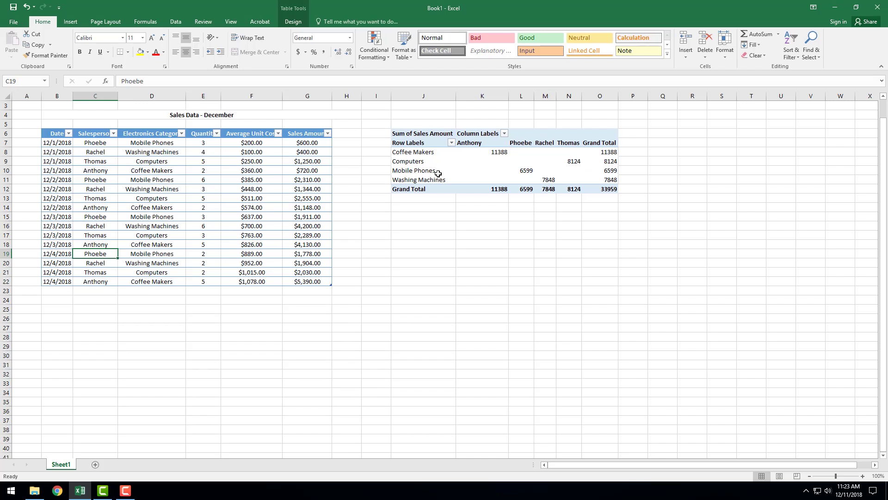
pyautogui.click(532, 172)
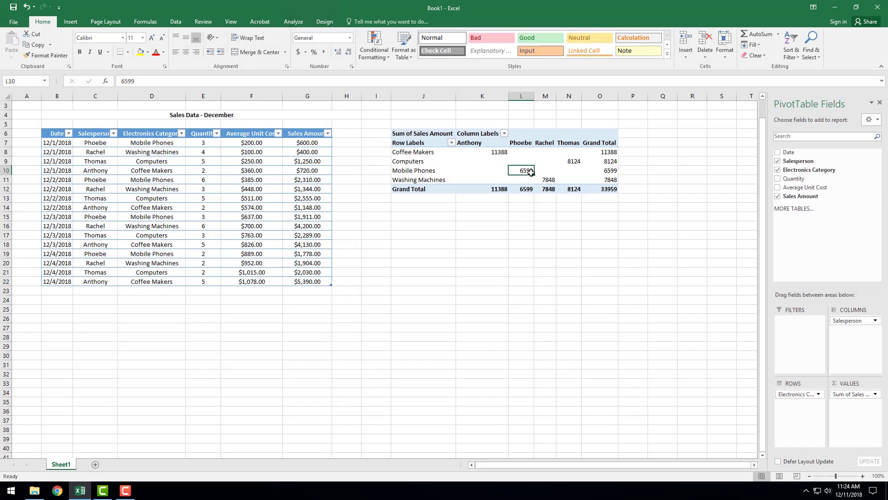
pyautogui.click(578, 164)
pyautogui.click(546, 179)
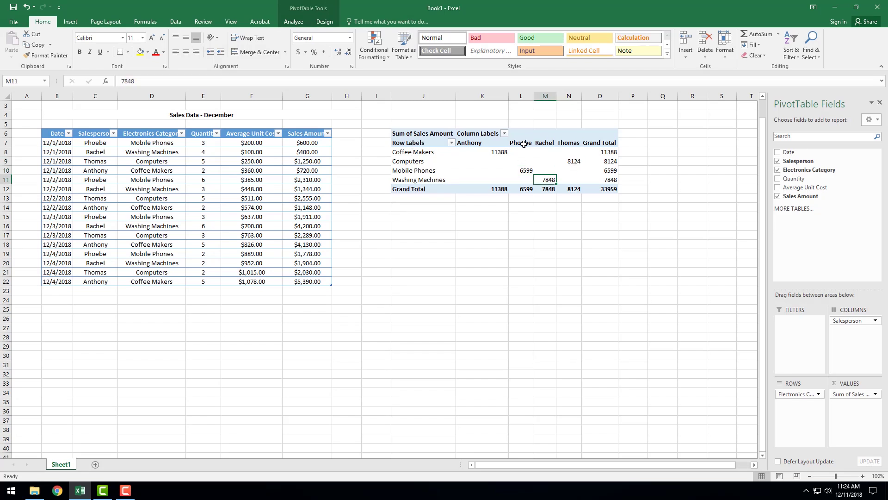
# - Add the Date field to the PivotTable's row labels beneath Electronics Category
pyautogui.click(524, 144)
pyautogui.click(529, 154)
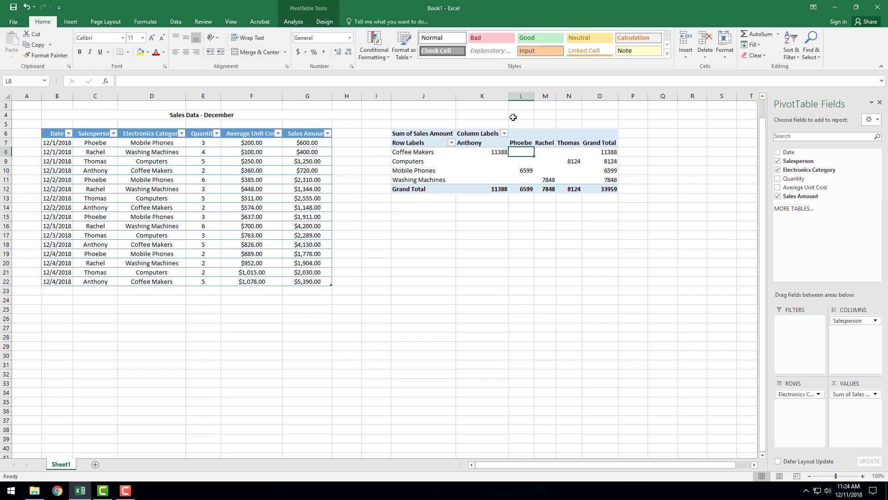
pyautogui.click(531, 137)
pyautogui.click(569, 161)
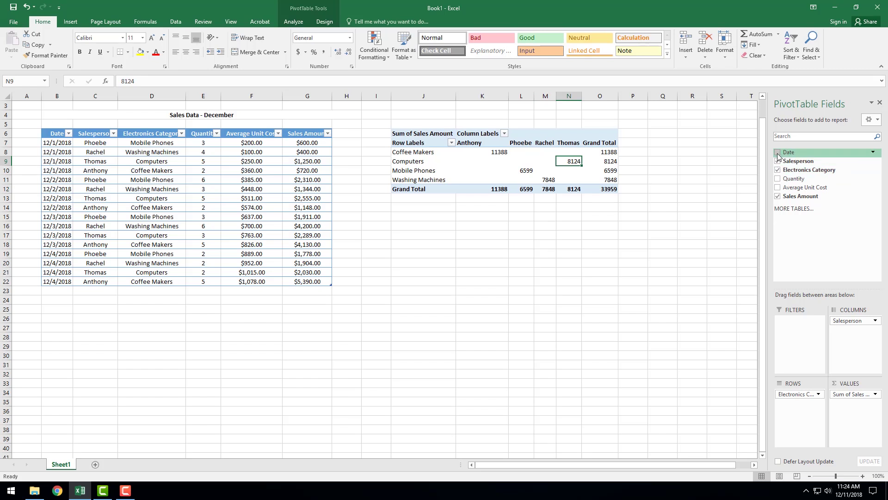
pyautogui.rightClick(799, 153)
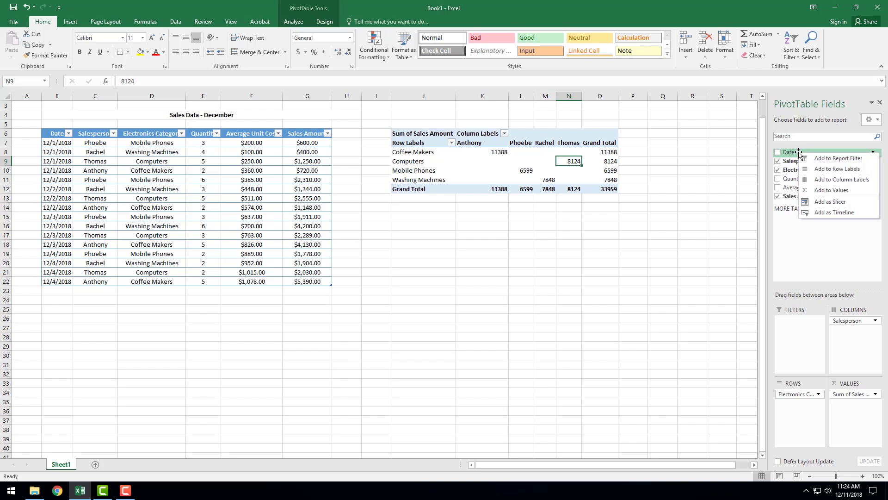
pyautogui.click(822, 168)
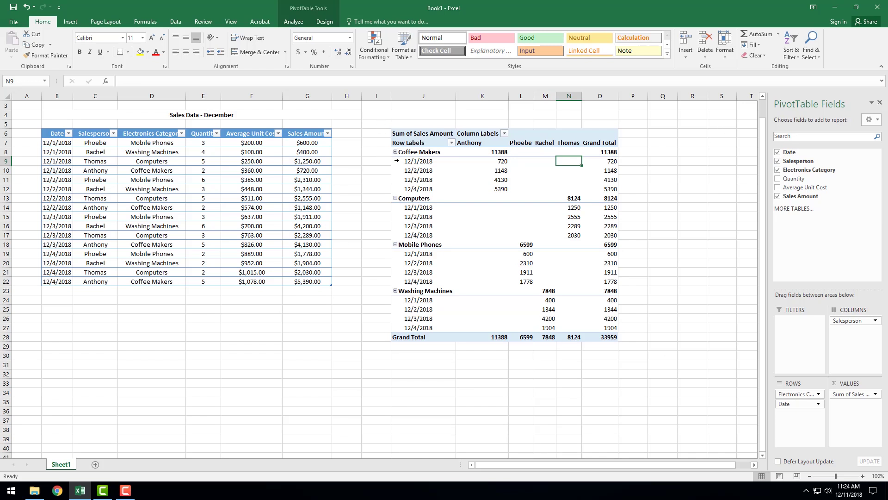
# - Examine the dates listed under Coffee Makers in the PivotTable and the sales amount for each date
pyautogui.click(417, 161)
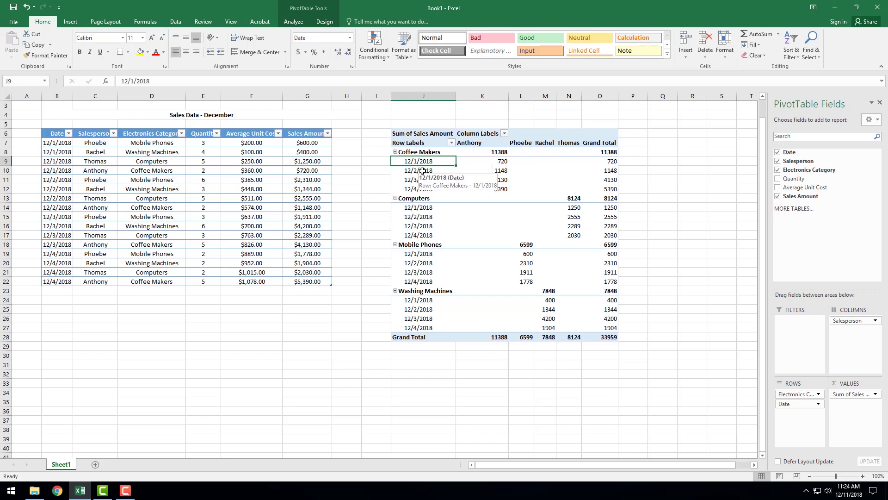
pyautogui.click(422, 171)
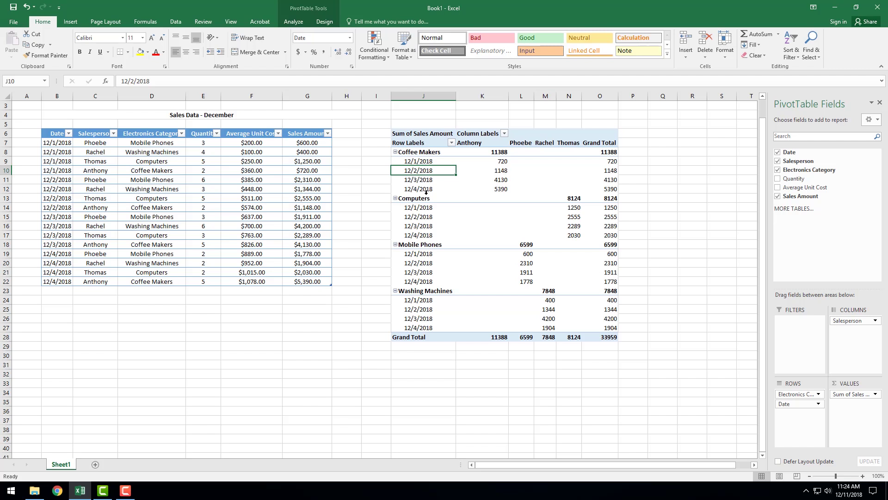
pyautogui.click(502, 161)
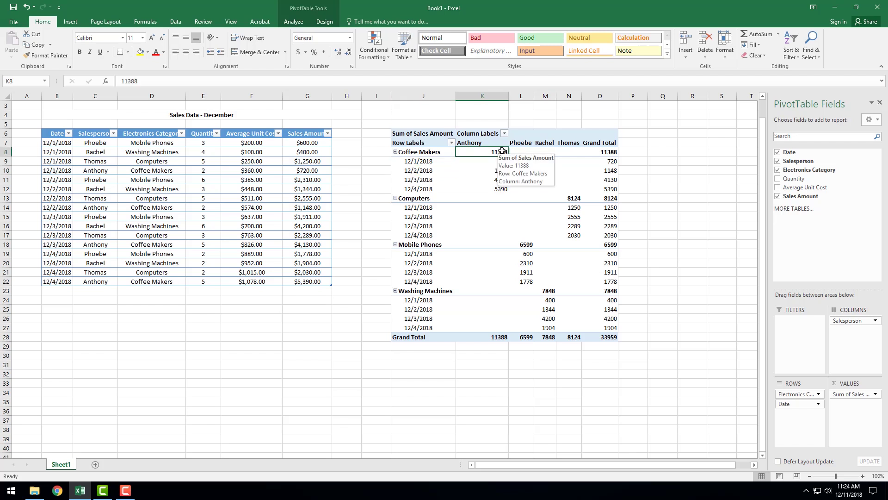
pyautogui.click(504, 171)
pyautogui.click(502, 180)
pyautogui.click(502, 190)
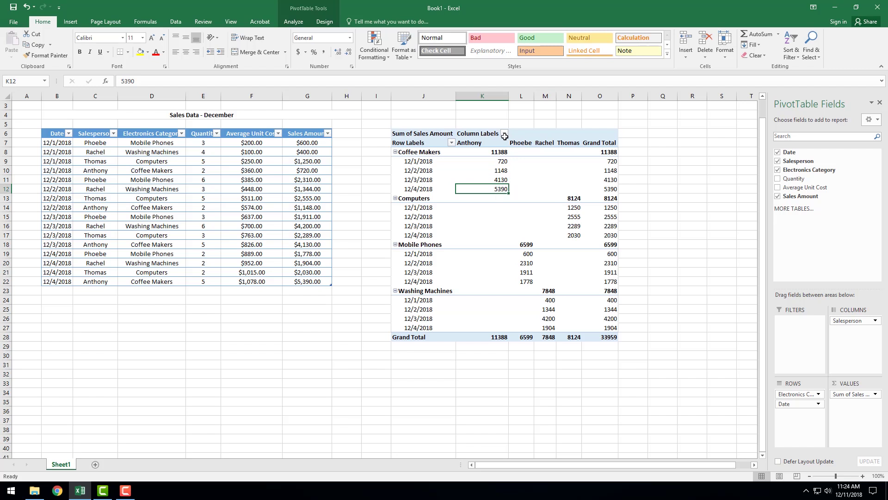
pyautogui.click(416, 153)
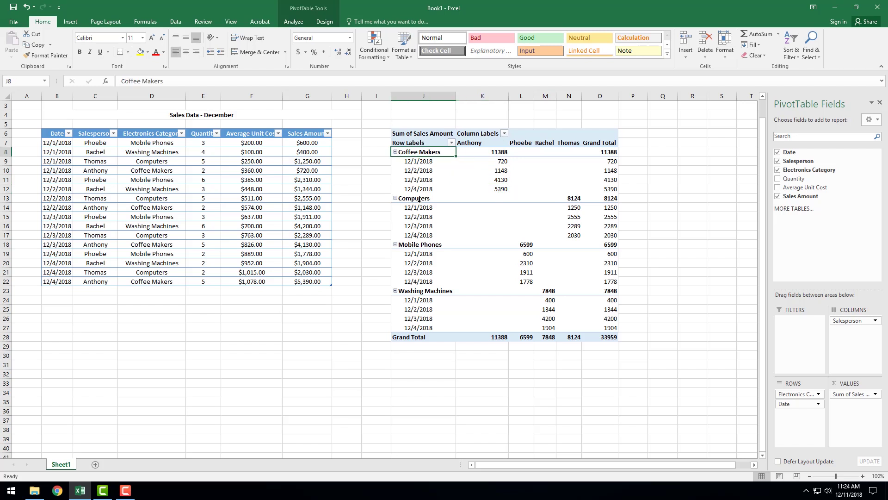